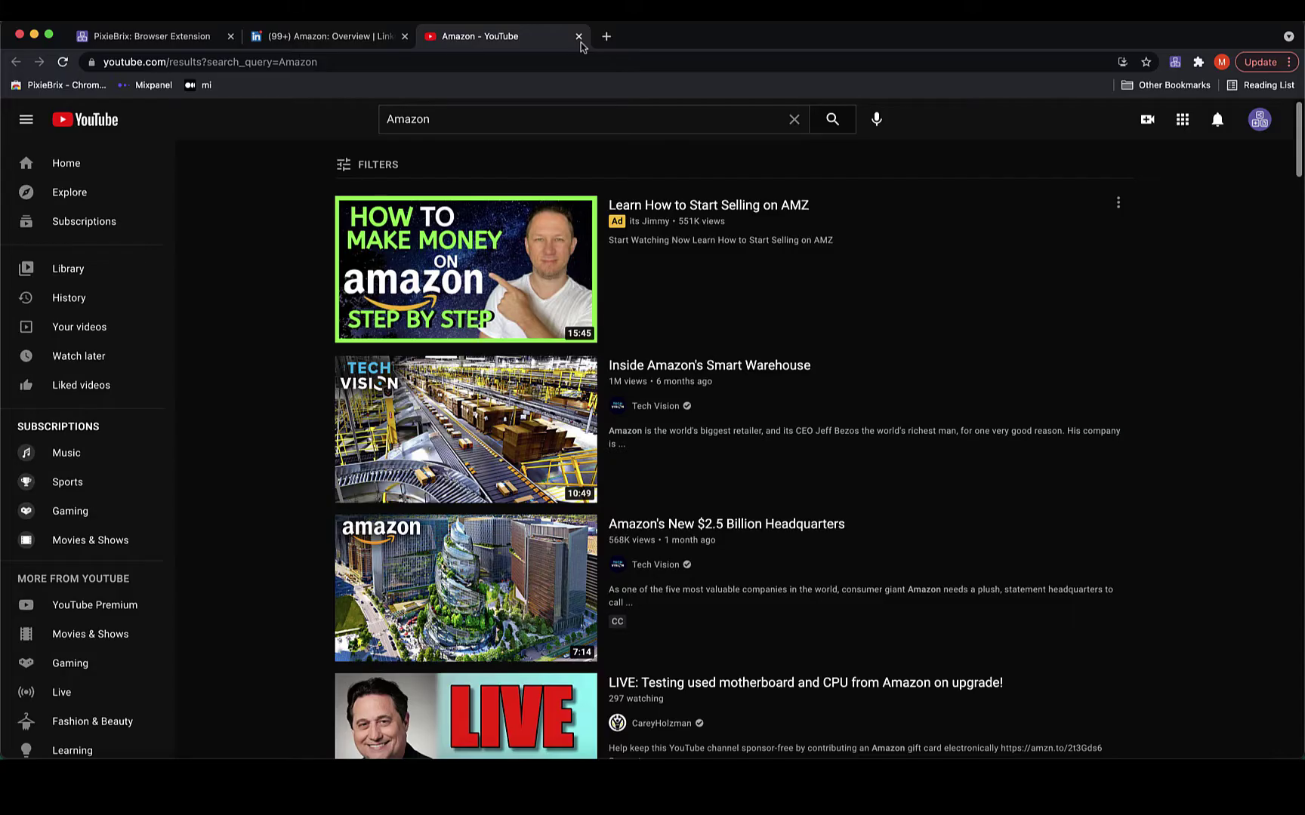
- Close the YouTube results tab for Amazon to return to the LinkedIn company page
click(580, 37)
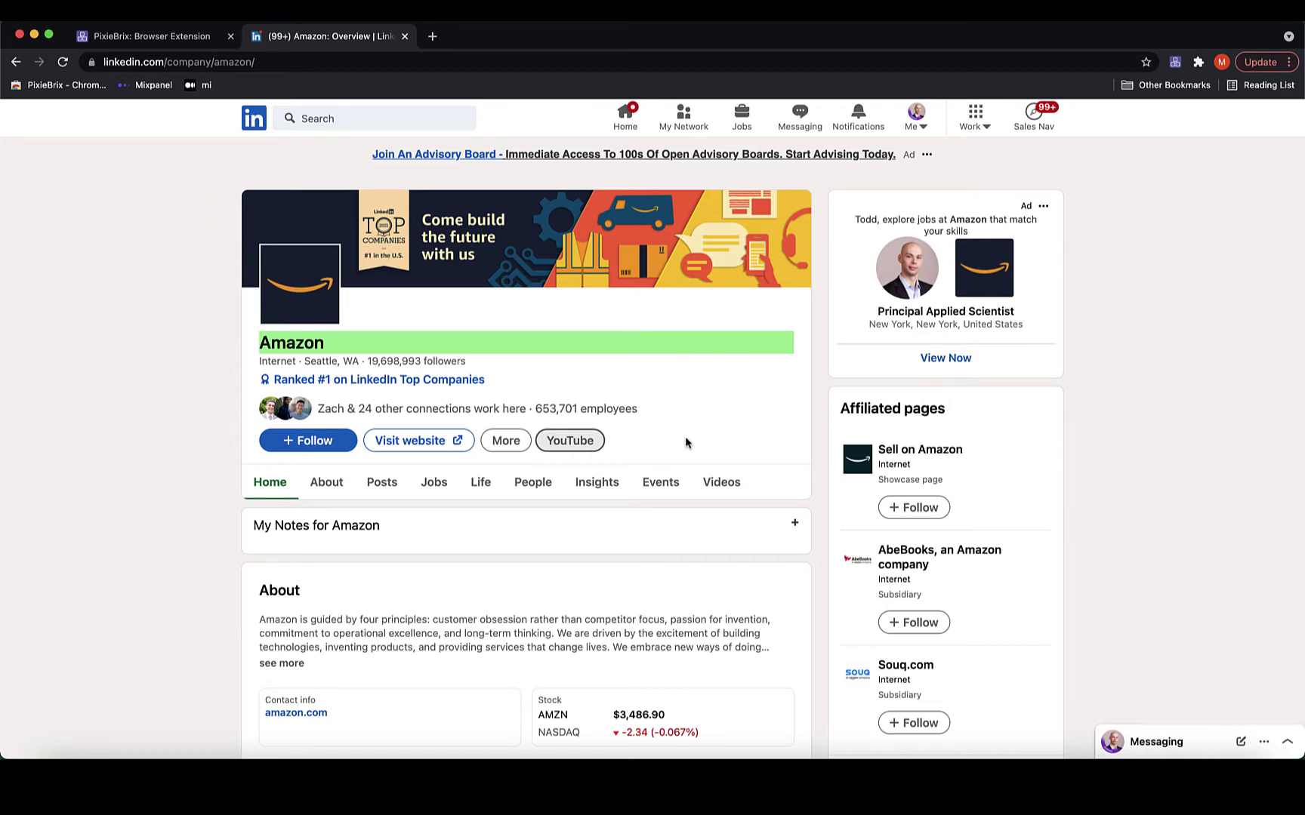
scroll(685, 442, down, 5)
scroll(685, 442, down, 13)
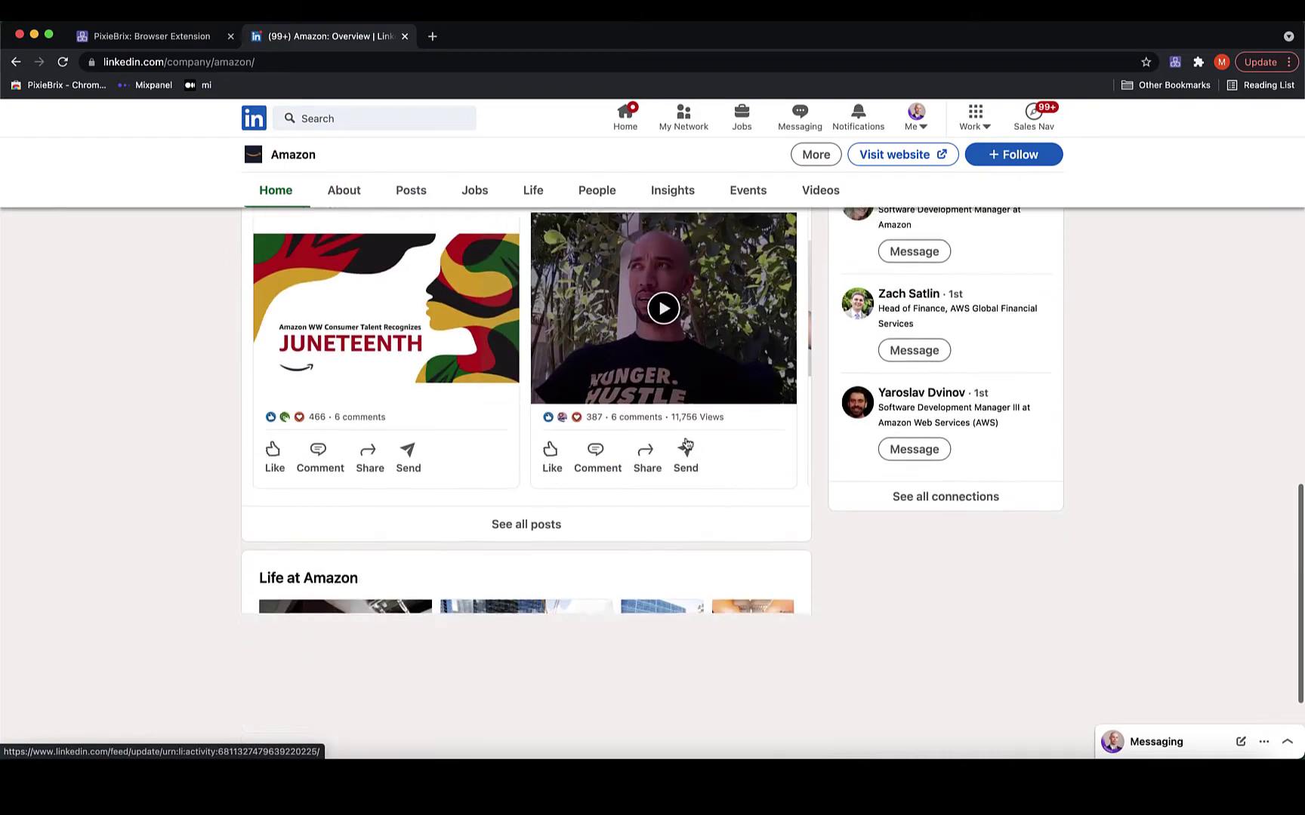
scroll(685, 443, down, 3)
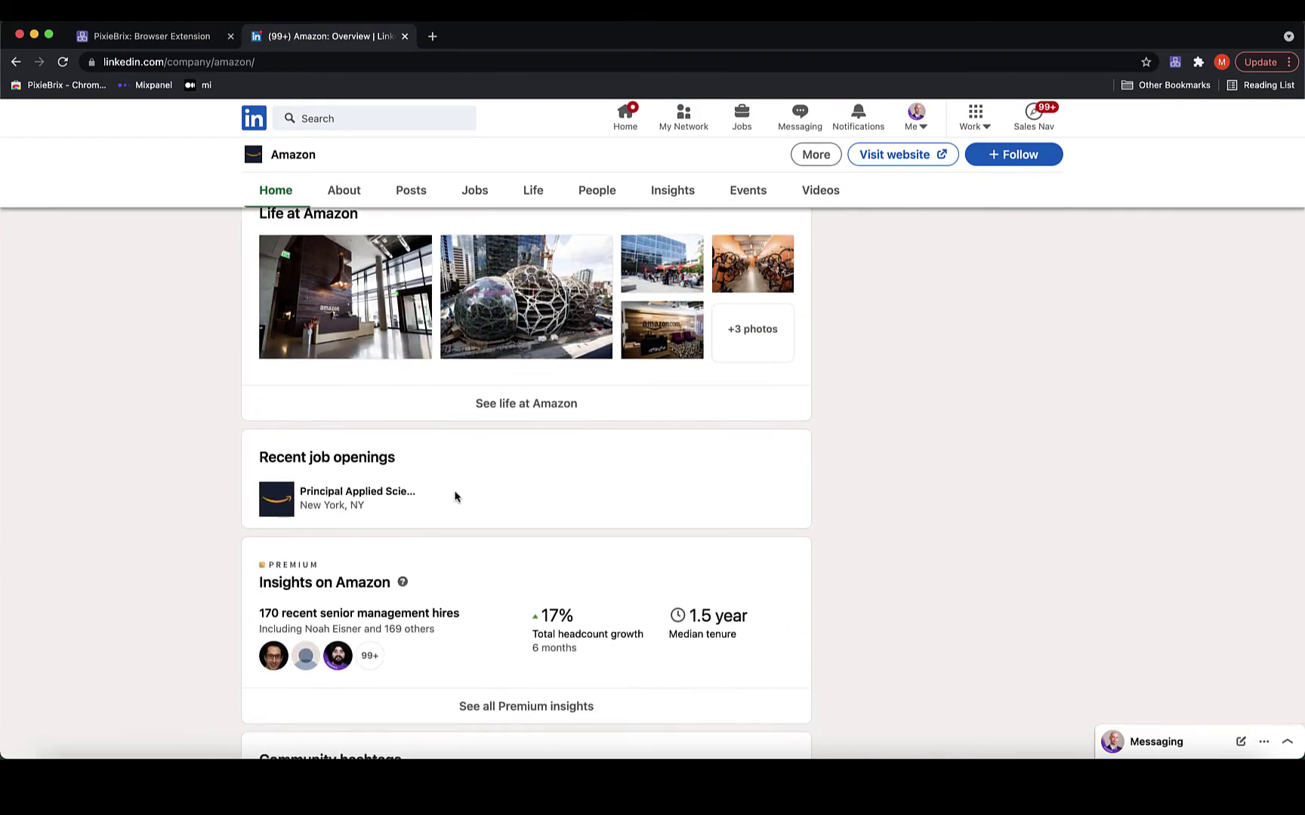
scroll(456, 496, up, 3)
scroll(456, 496, up, 18)
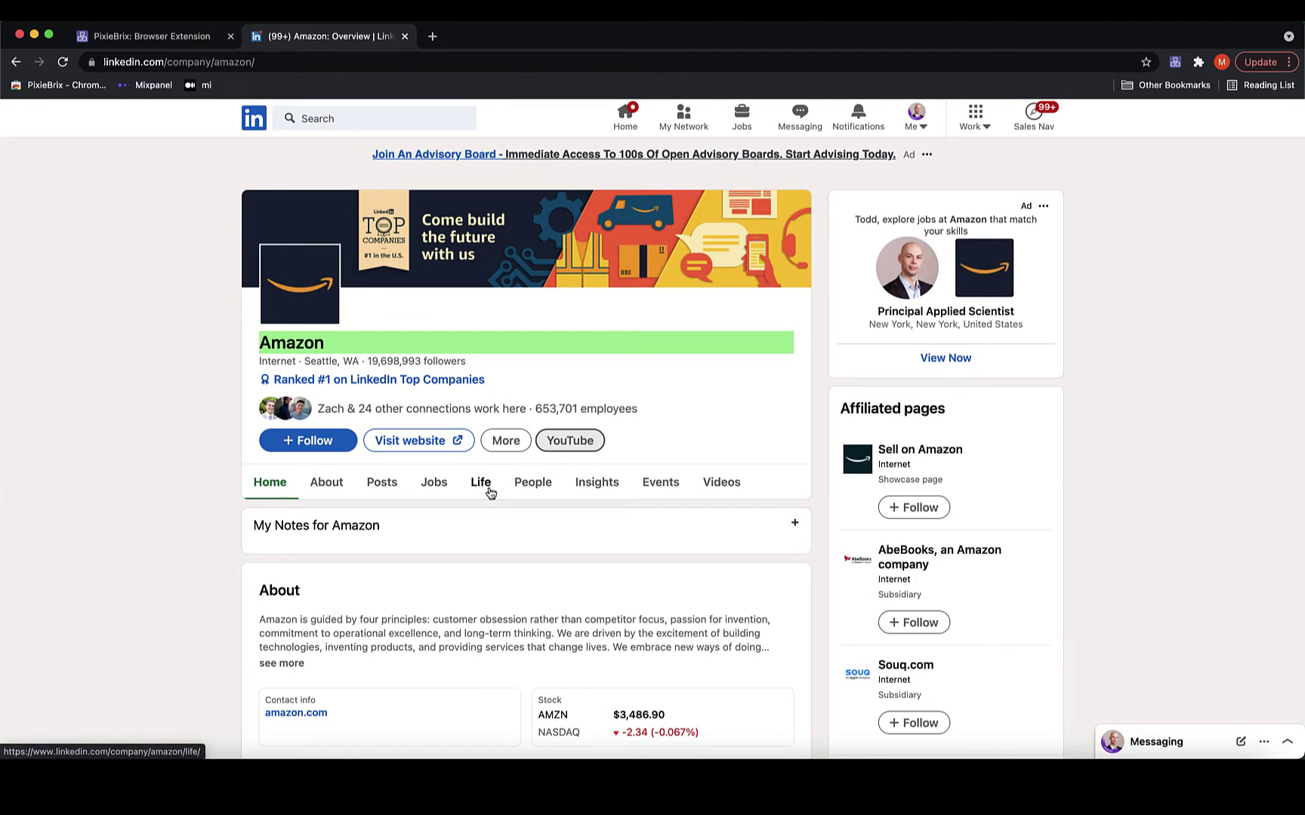
- Expand My Notes for Amazon, set Priority to High and write the note 'Amazon is hiring!'
click(795, 524)
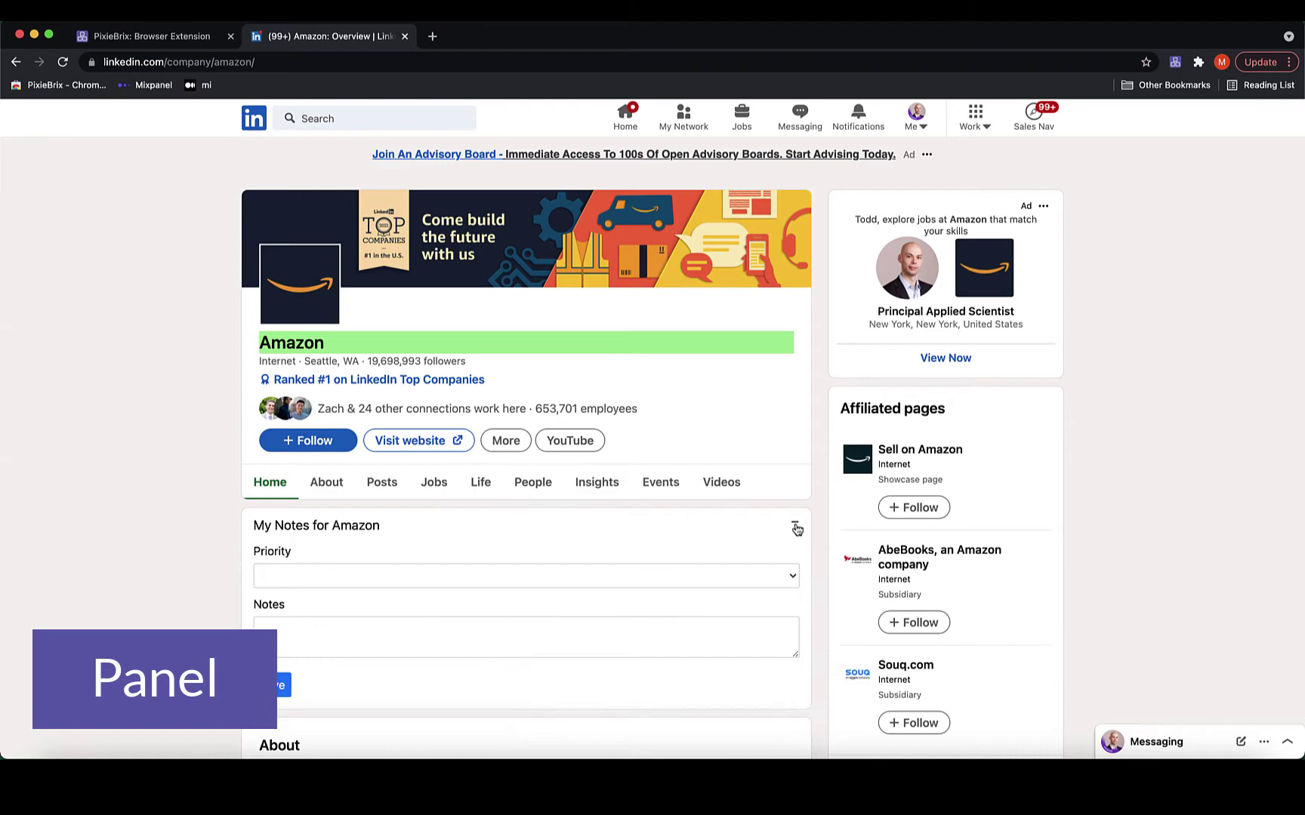
scroll(796, 530, down, 3)
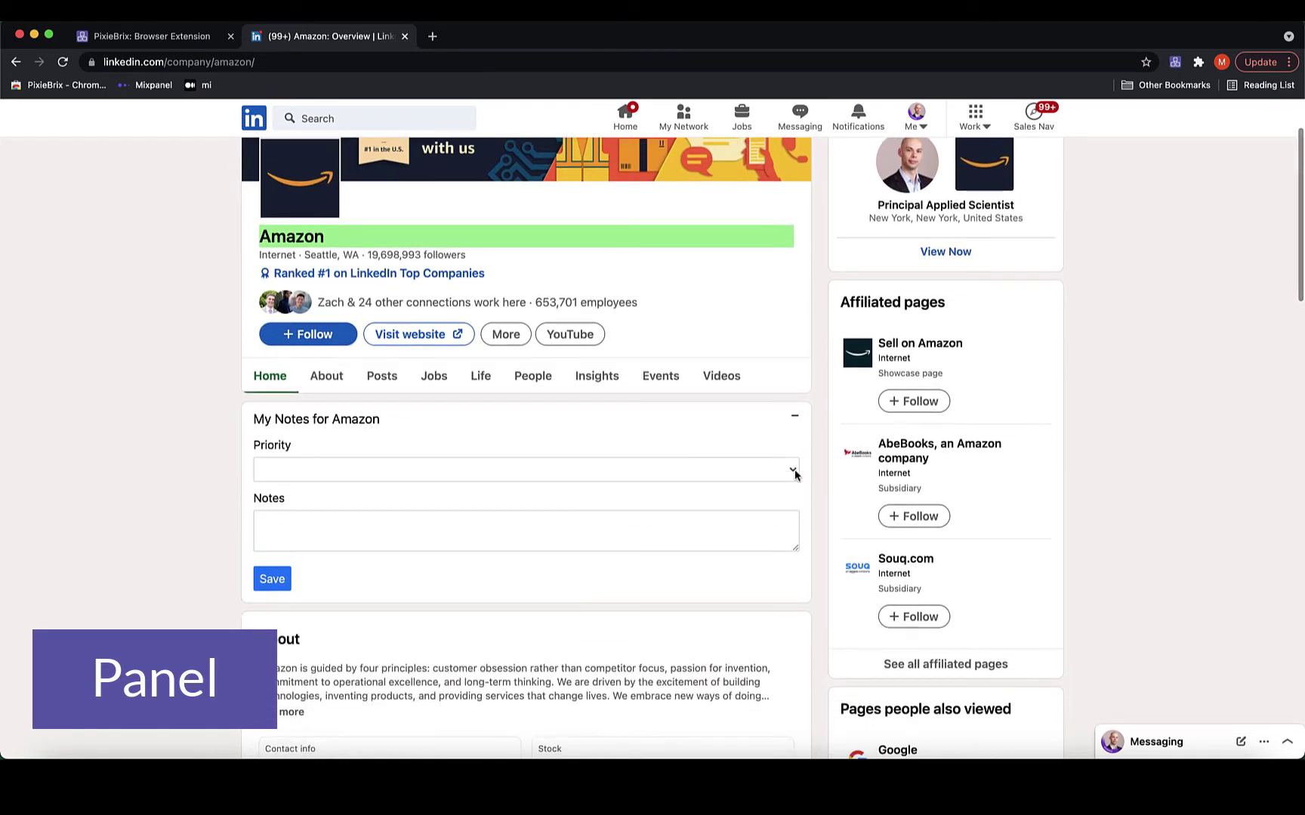
click(793, 474)
click(748, 489)
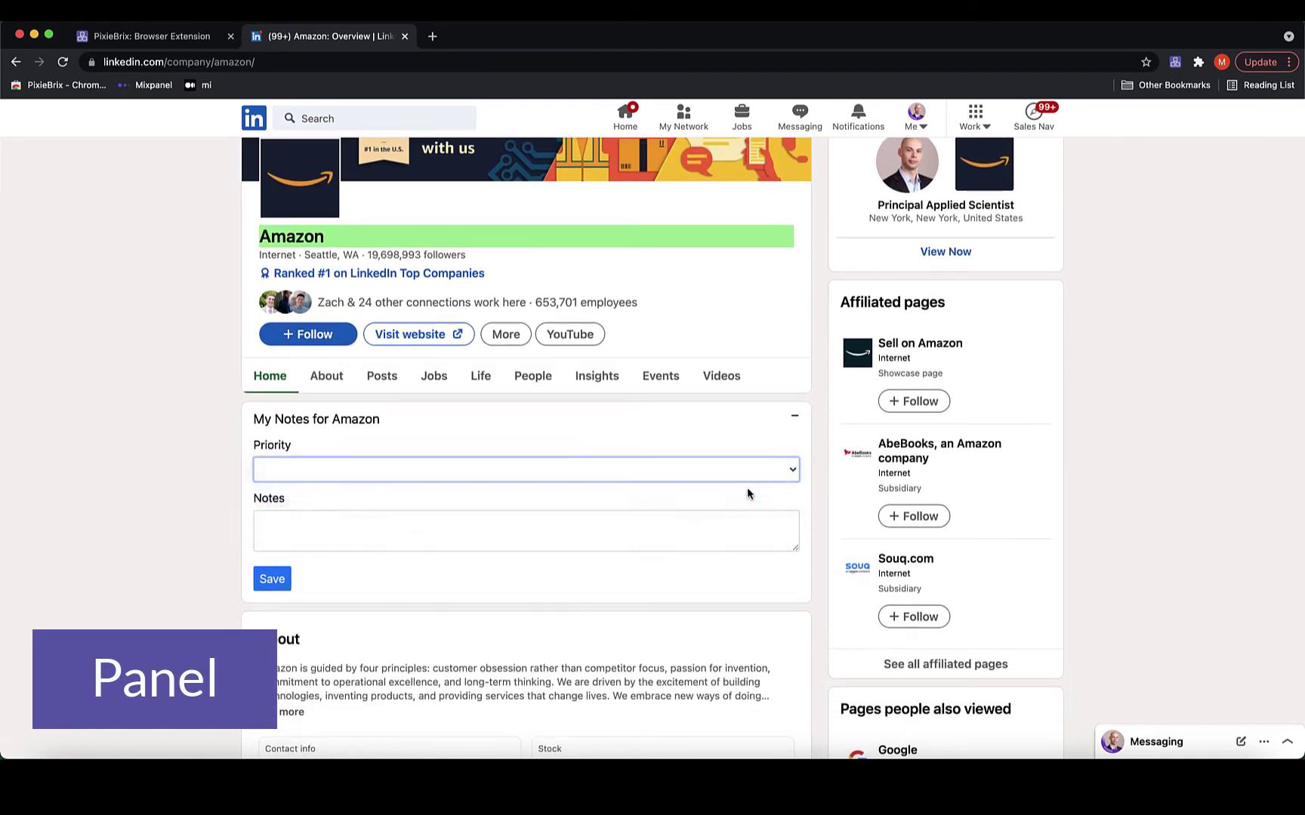
click(634, 518)
text(A)
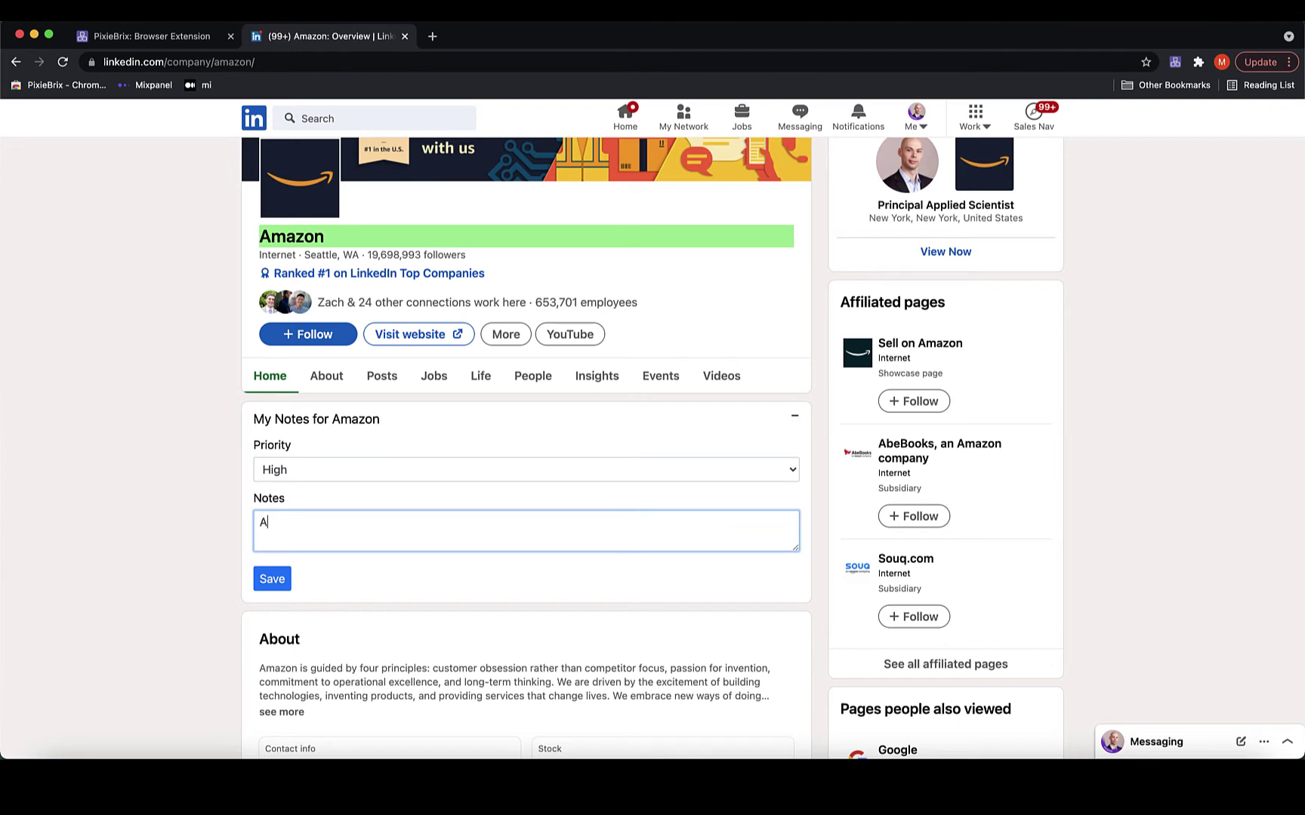
text(mazon is hiring!)
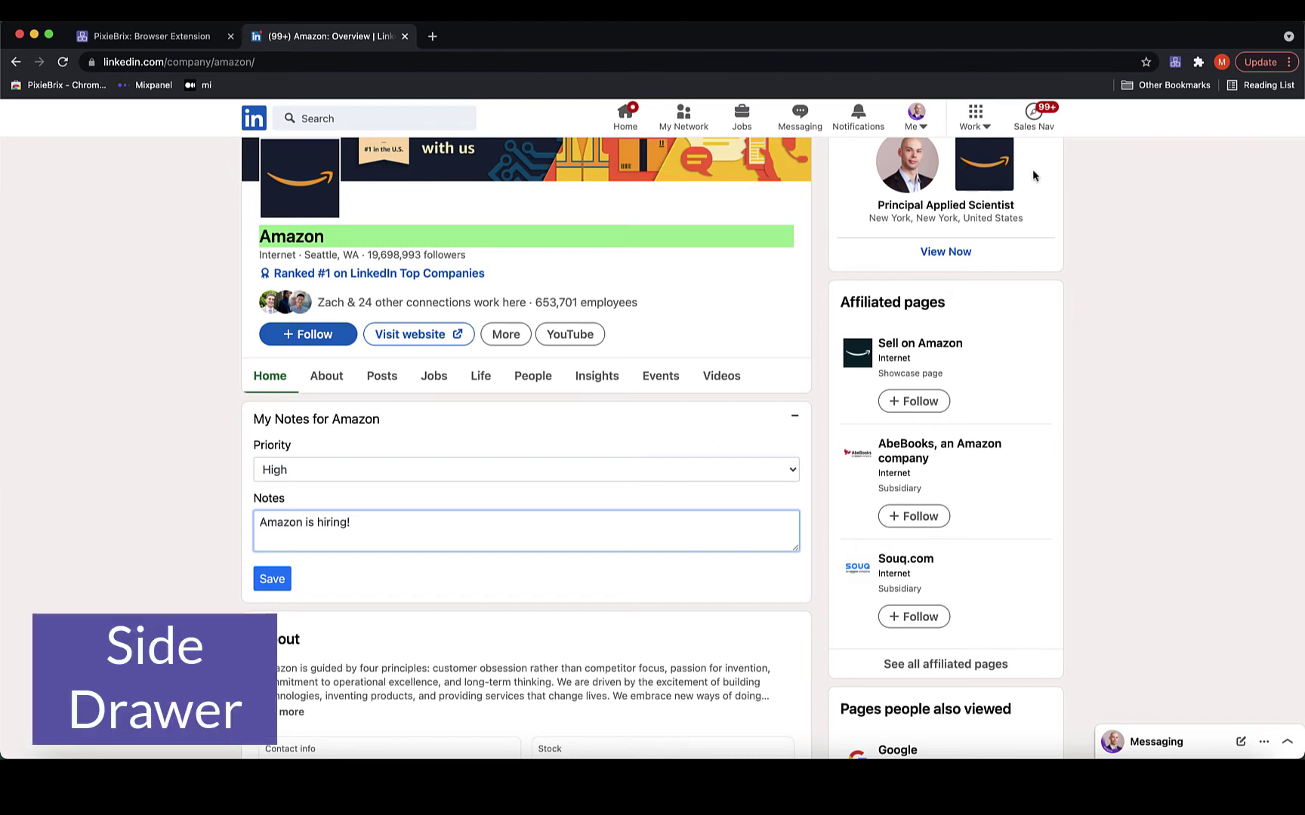
click(1175, 62)
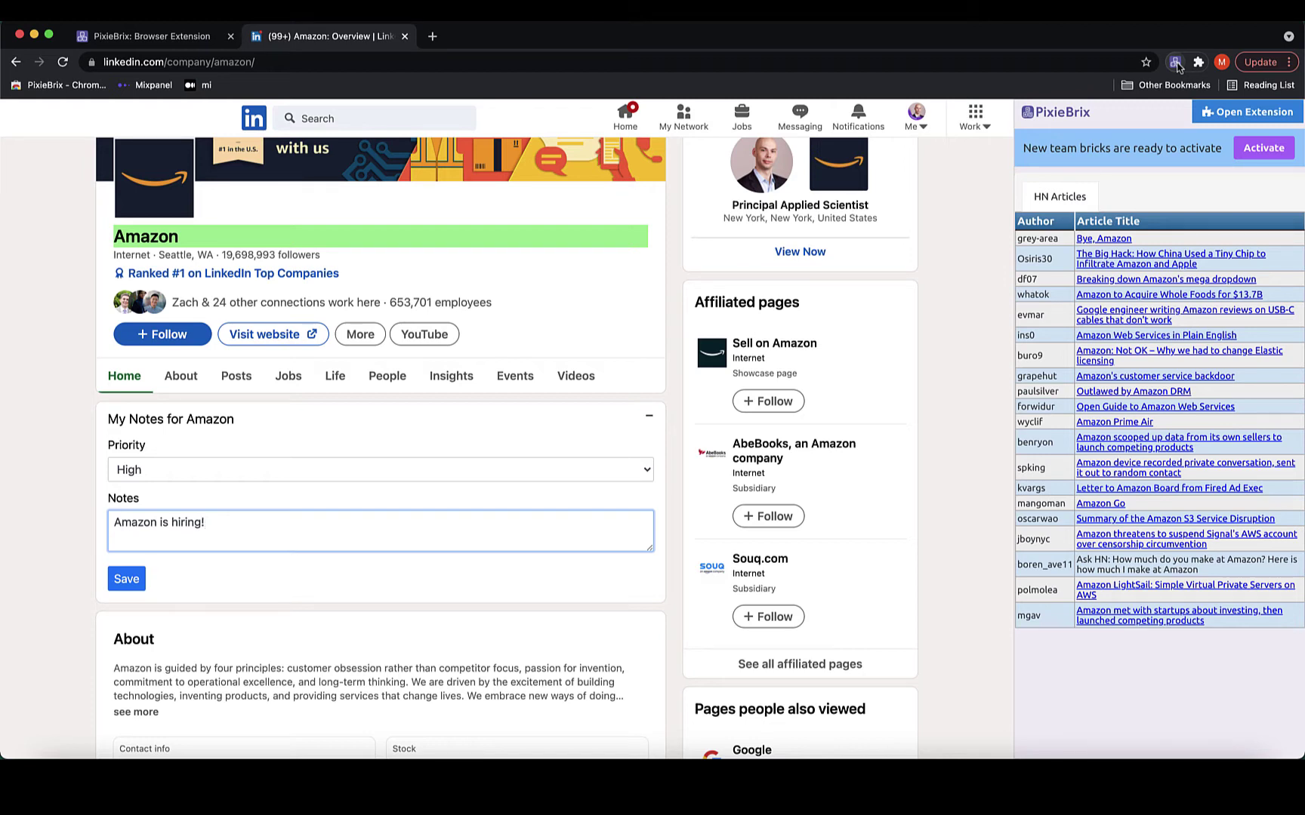
click(1176, 64)
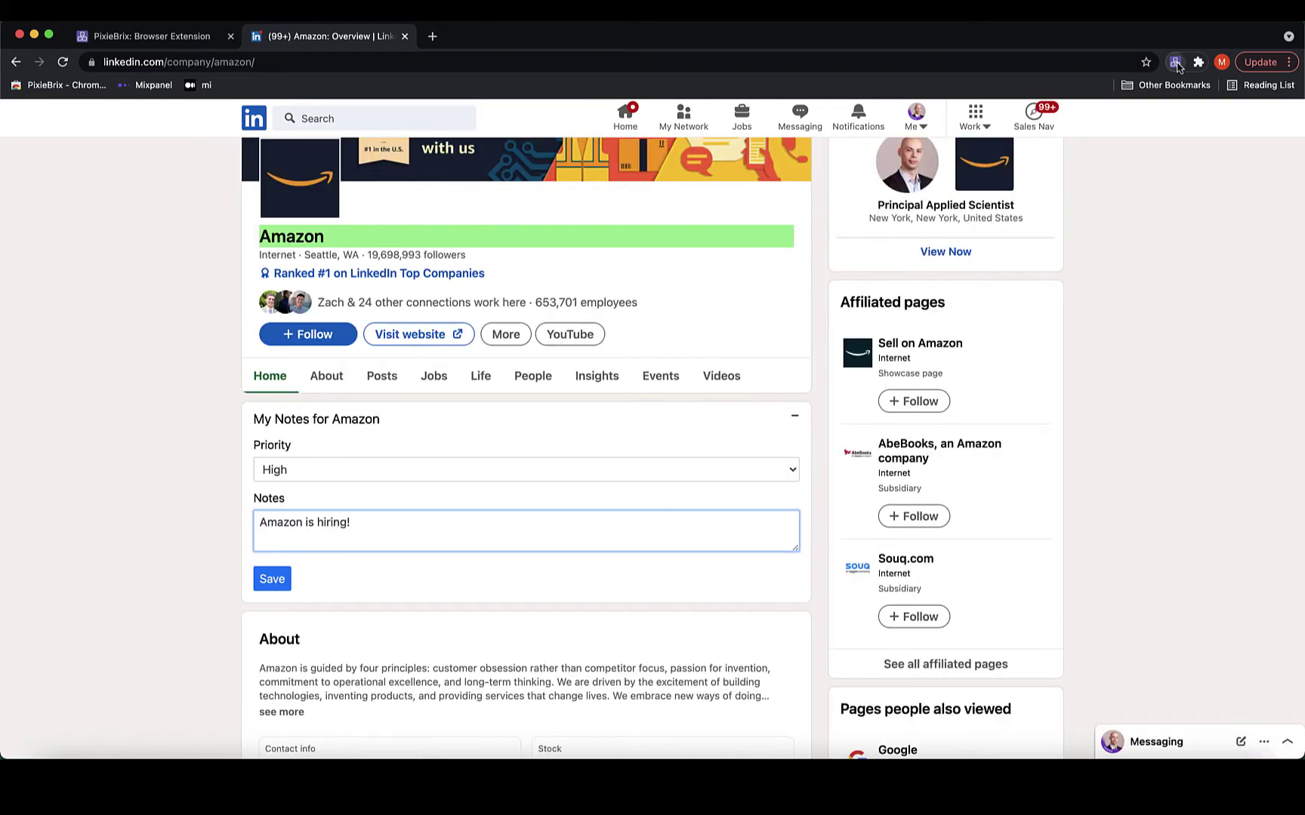
- Look up Amazon on Wikipedia via PixieBrix, close the article, and narrow the browser beside Drafts
double_click(291, 236)
right_click(291, 236)
mouse_move(425, 343)
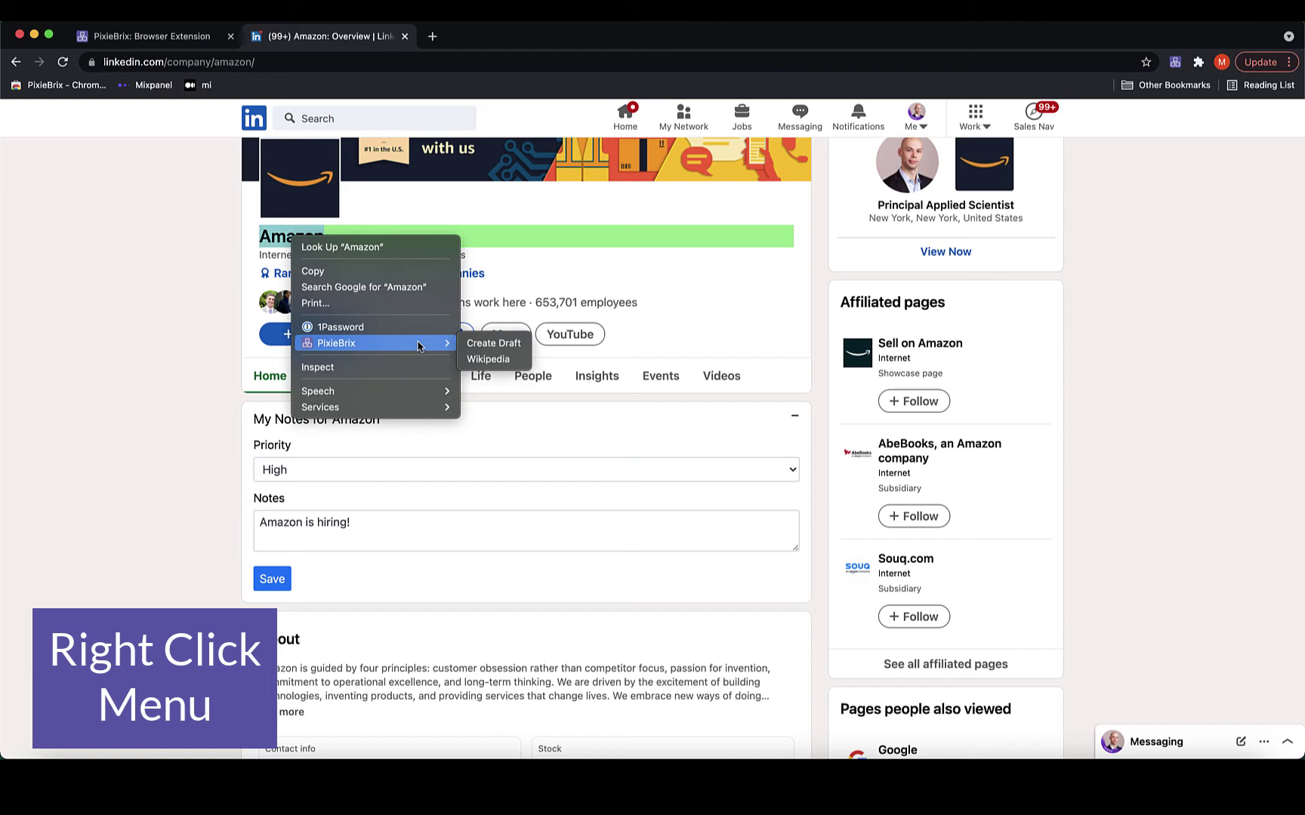
click(489, 360)
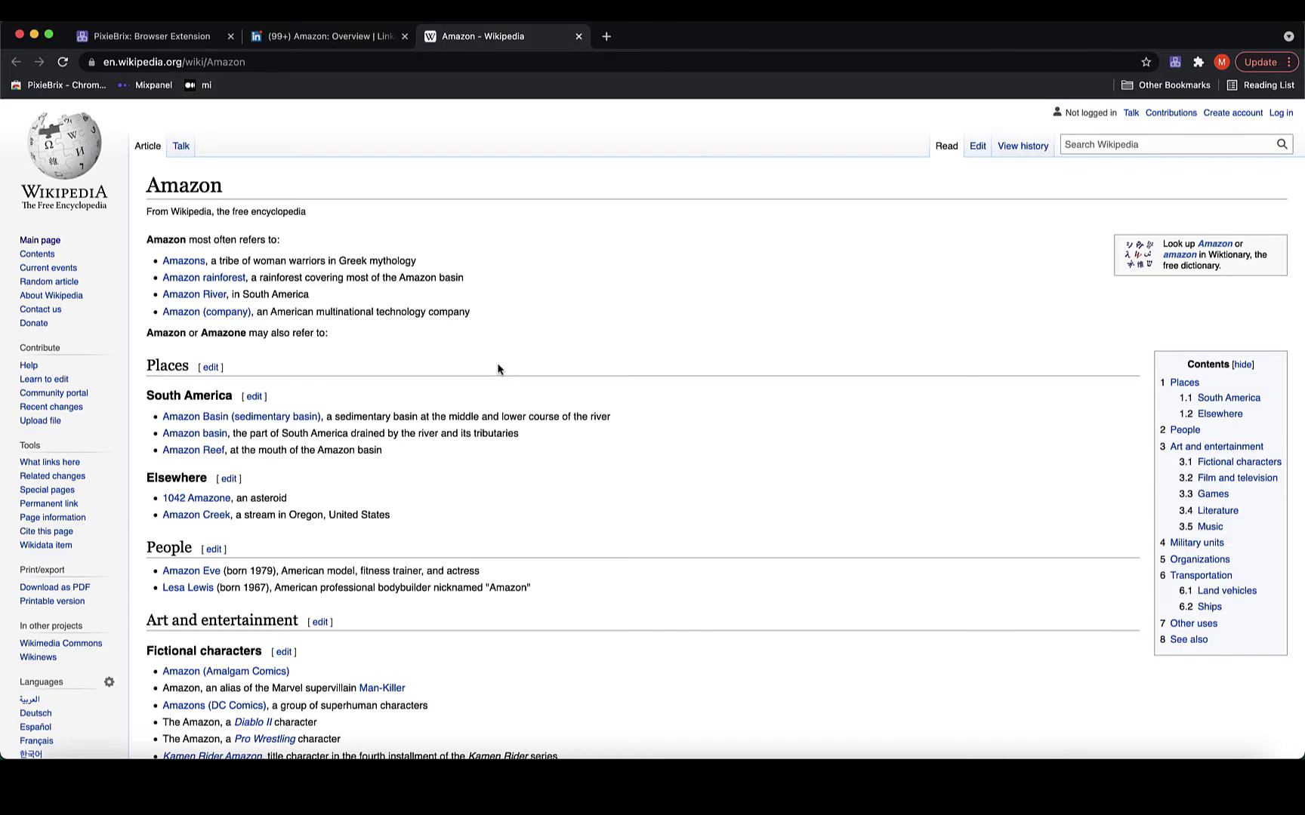
click(579, 36)
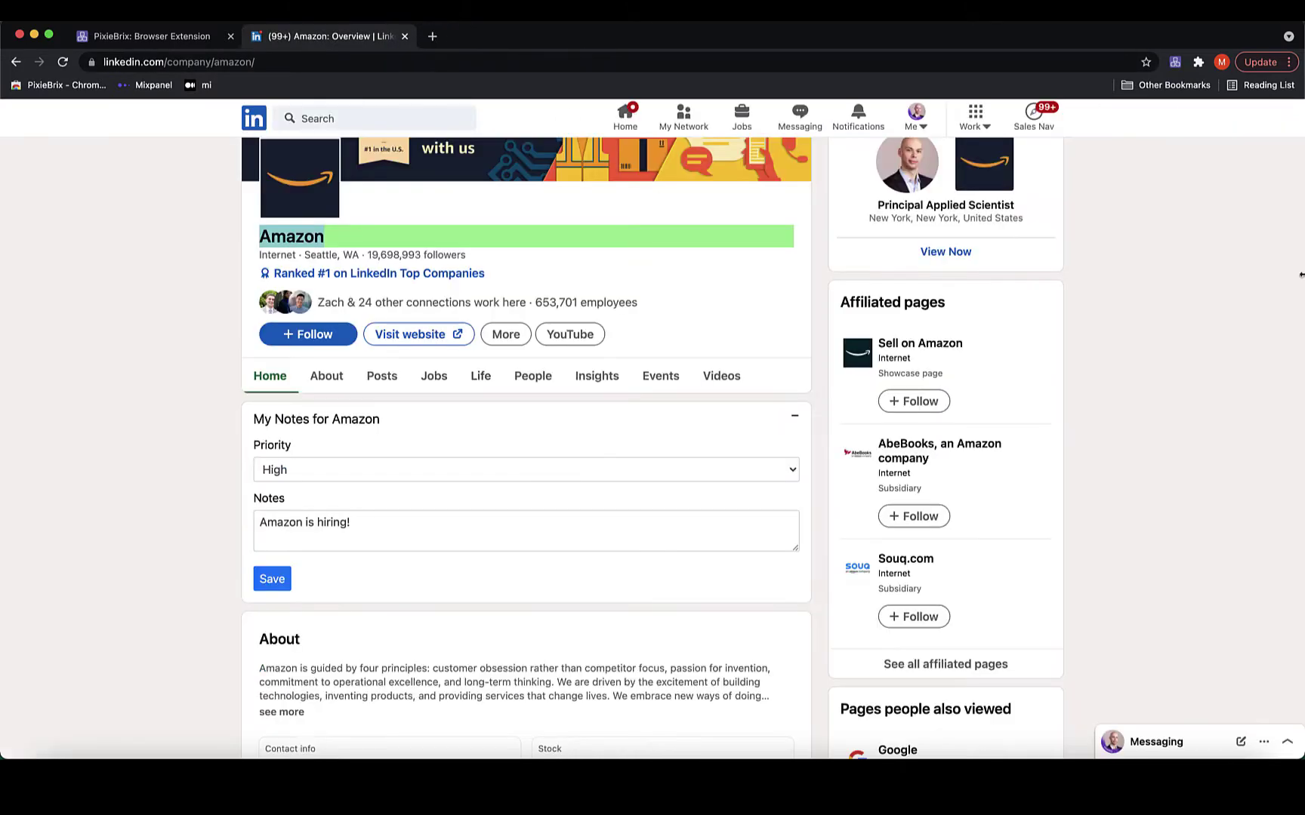
drag(1300, 274, 829, 306)
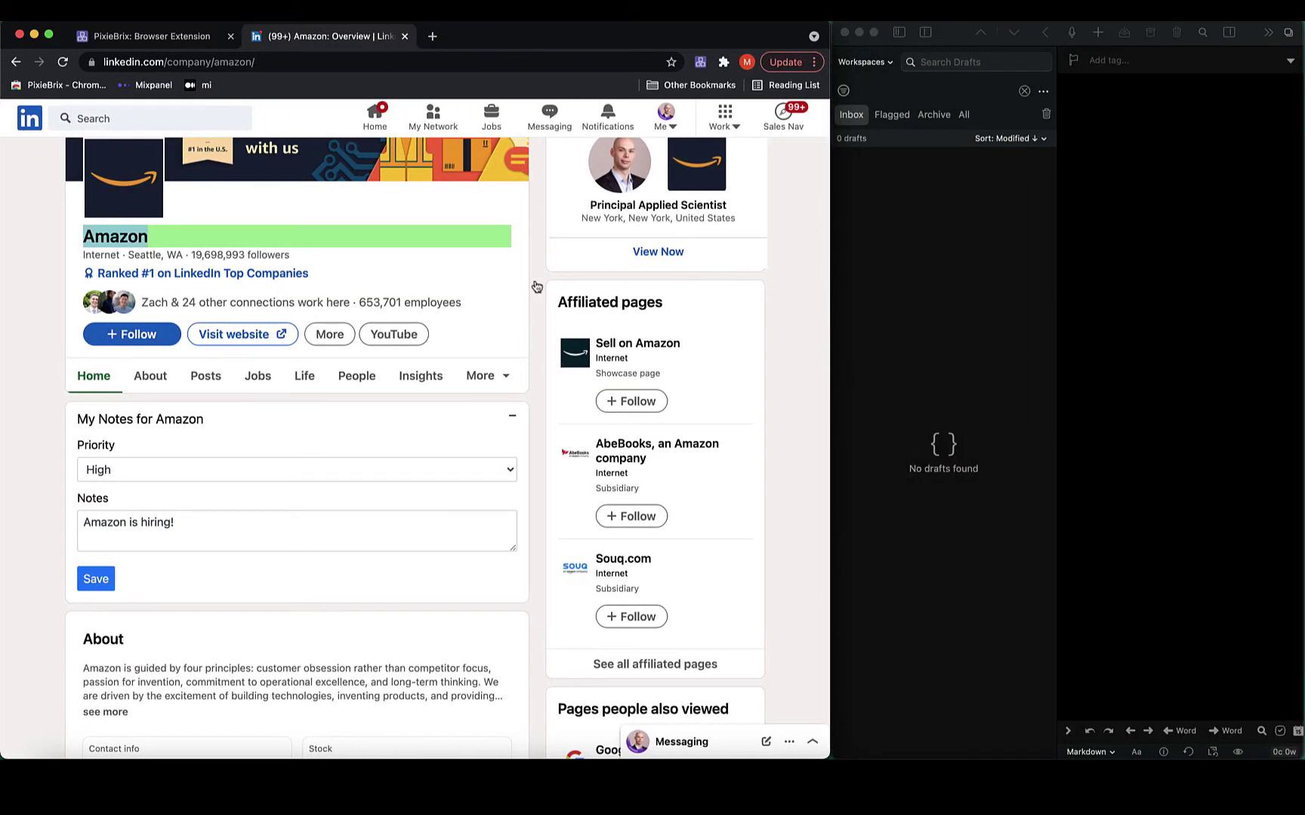
- Send the selected About paragraph to a new draft with PixieBrix's Create Draft action
scroll(288, 500, down, 3)
triple_click(277, 552)
right_click(277, 552)
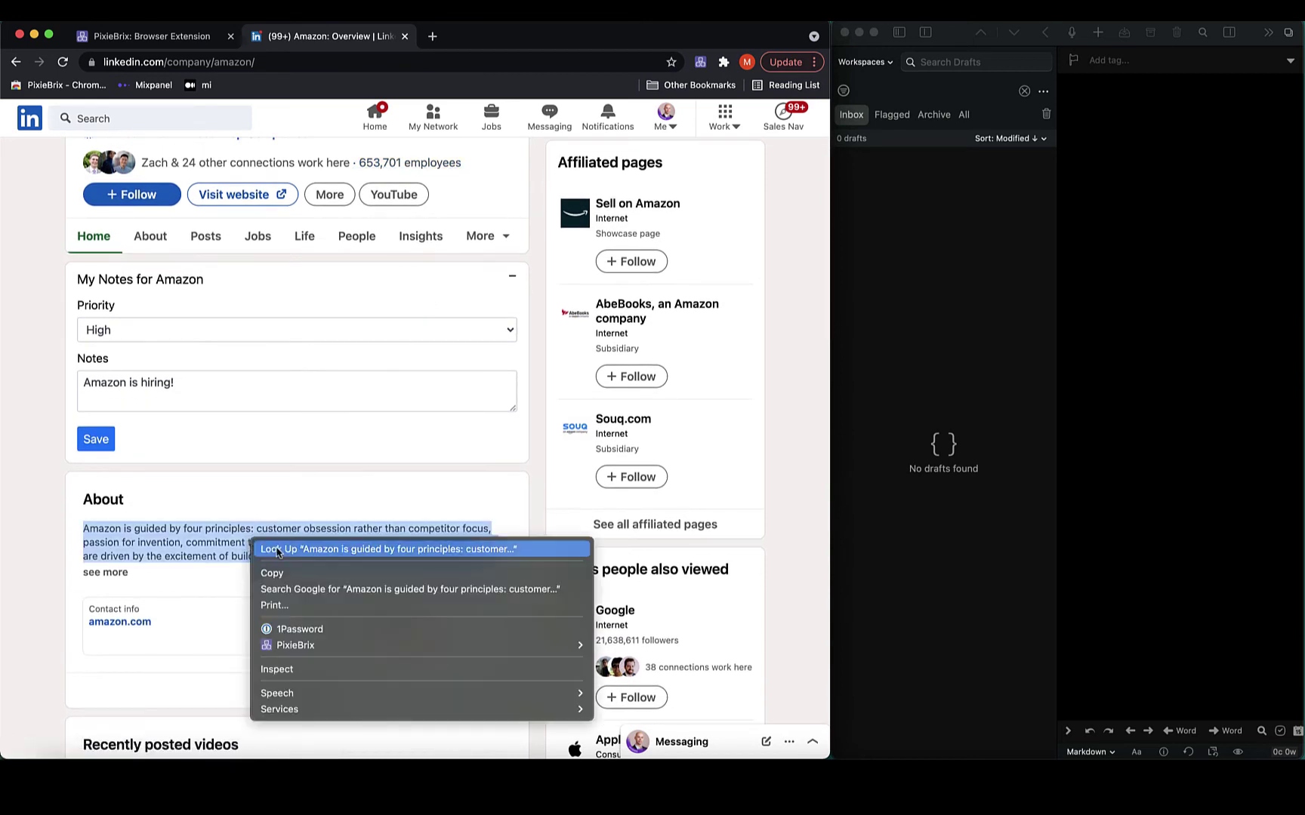
mouse_move(494, 645)
click(616, 649)
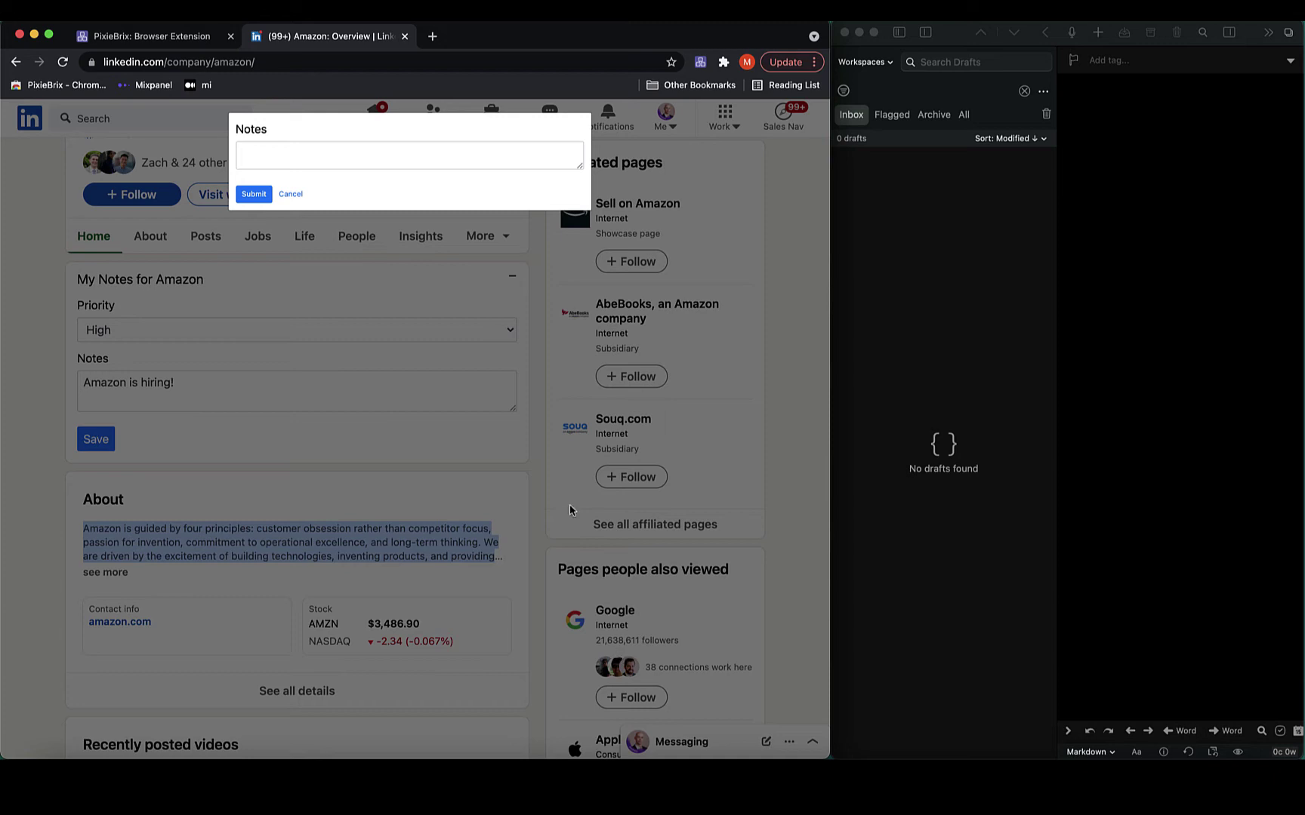
- Add the note 'Check out this page' and submit the draft
click(420, 150)
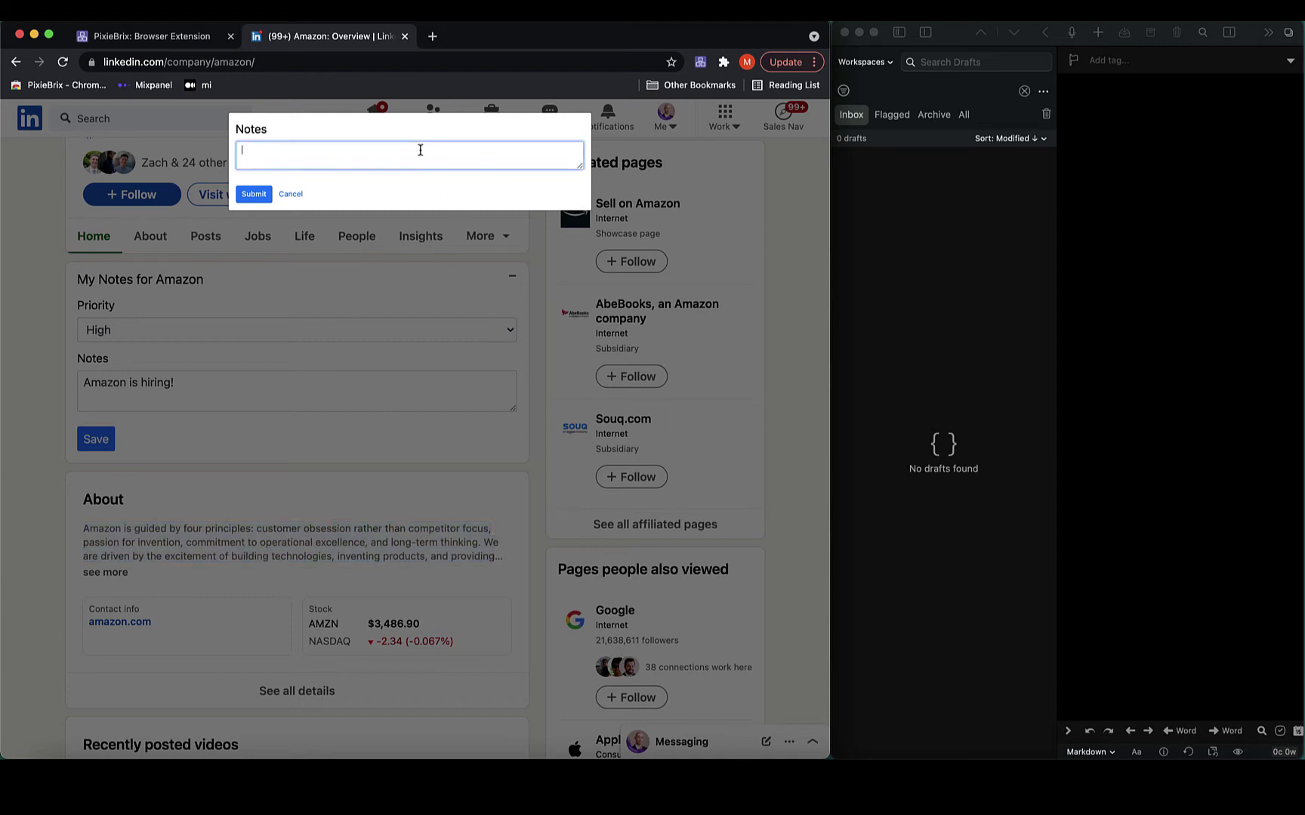
text(Check out this page)
click(258, 197)
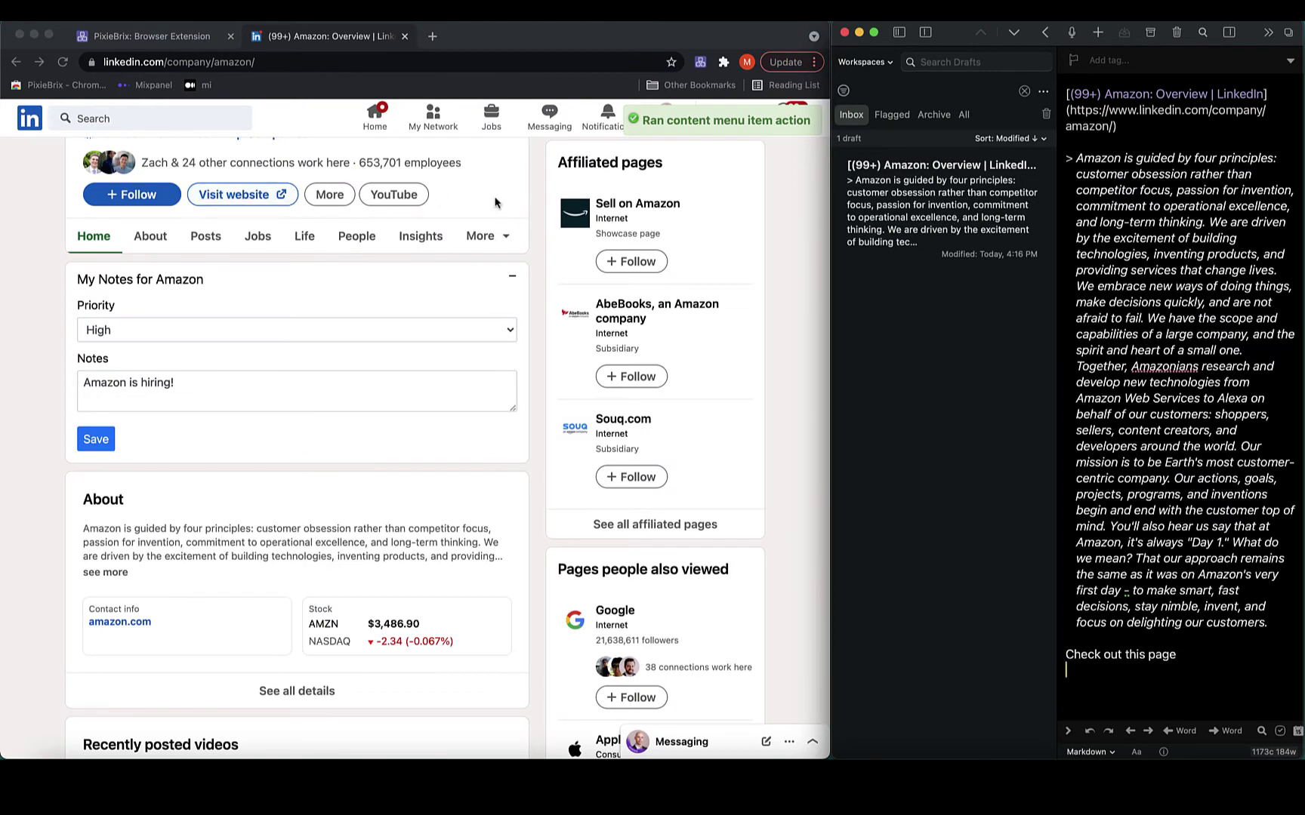
- Maximize the browser and open the AMZN stock quote on Google Finance from LinkedIn's ticker
click(831, 262)
double_click(832, 262)
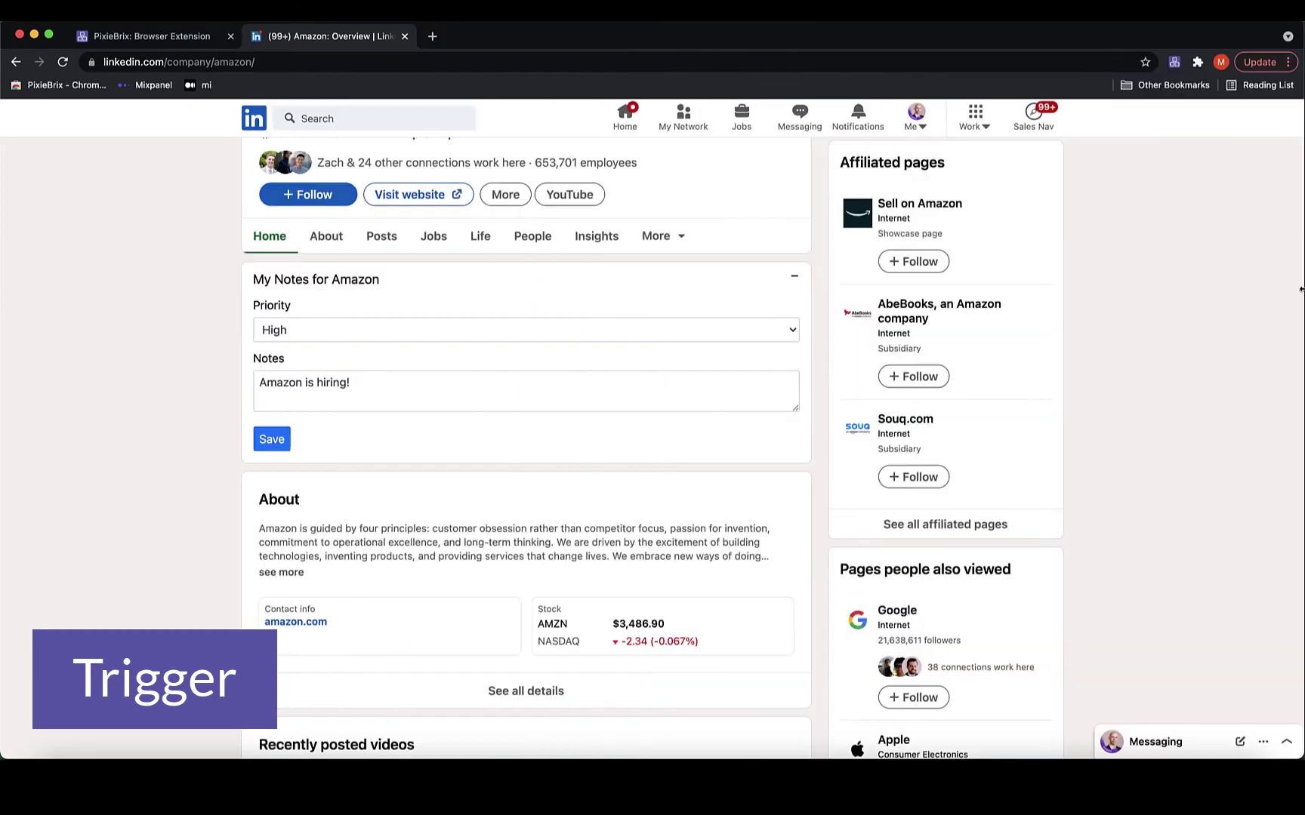
scroll(617, 329, down, 3)
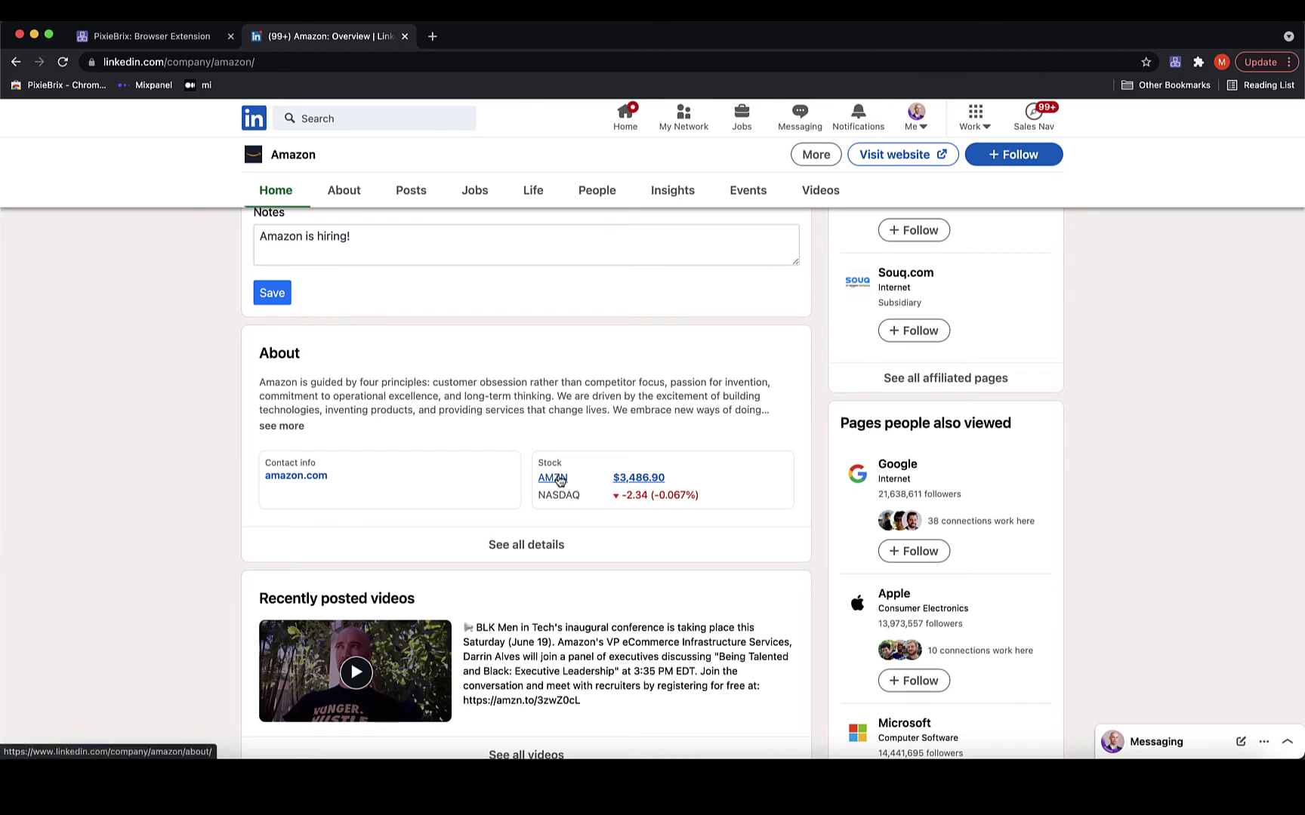
click(552, 478)
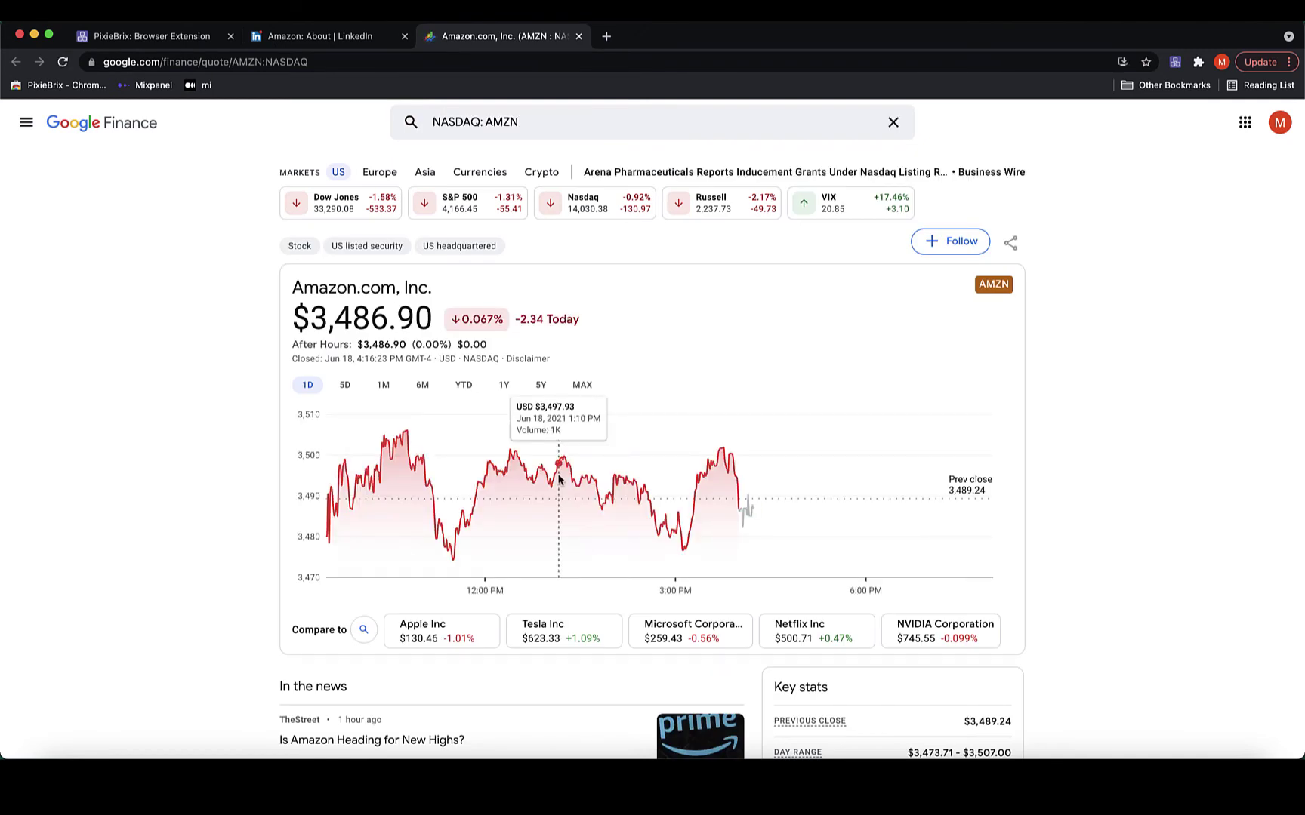
- Close Google Finance, uninstall 'My linkedin.com button', and open the PixieBrix Page Editor on LinkedIn
click(579, 36)
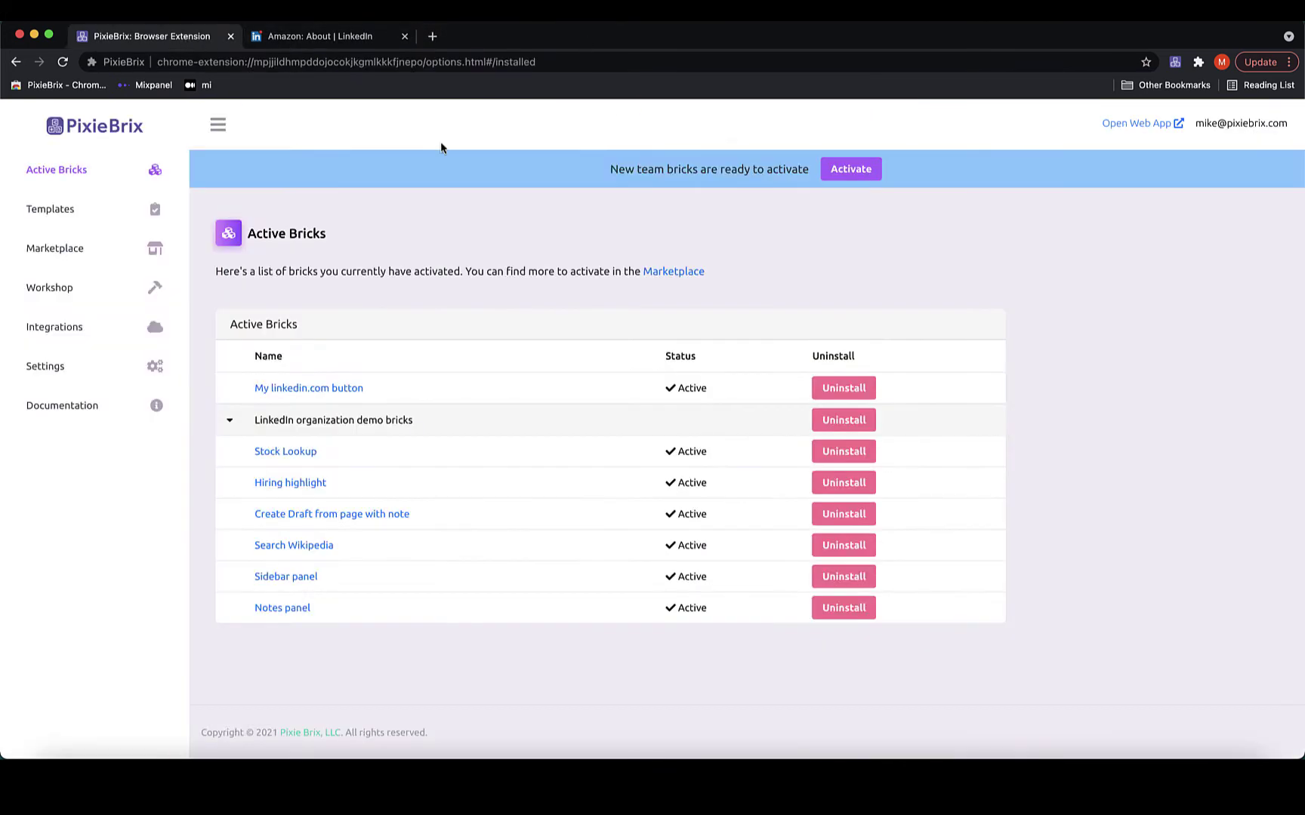
click(817, 385)
click(349, 38)
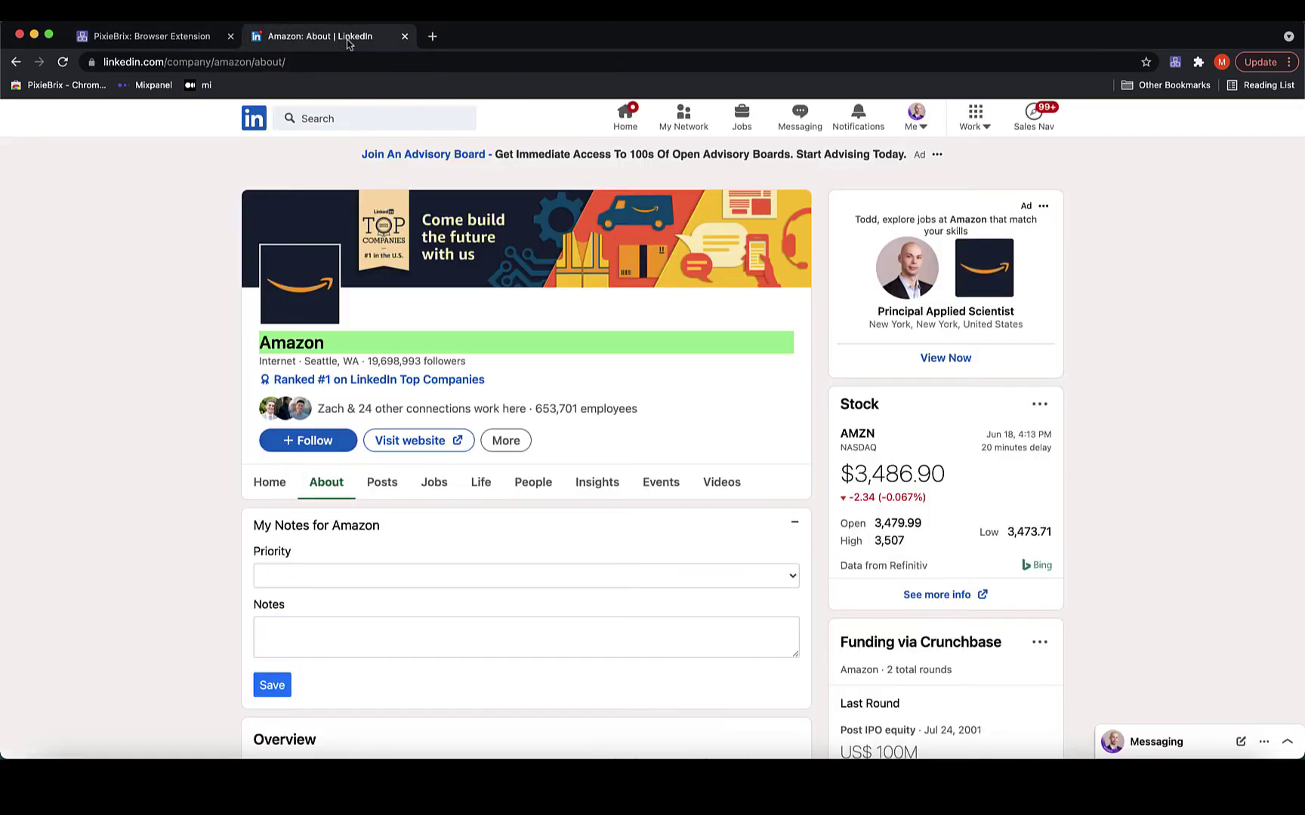
right_click(121, 511)
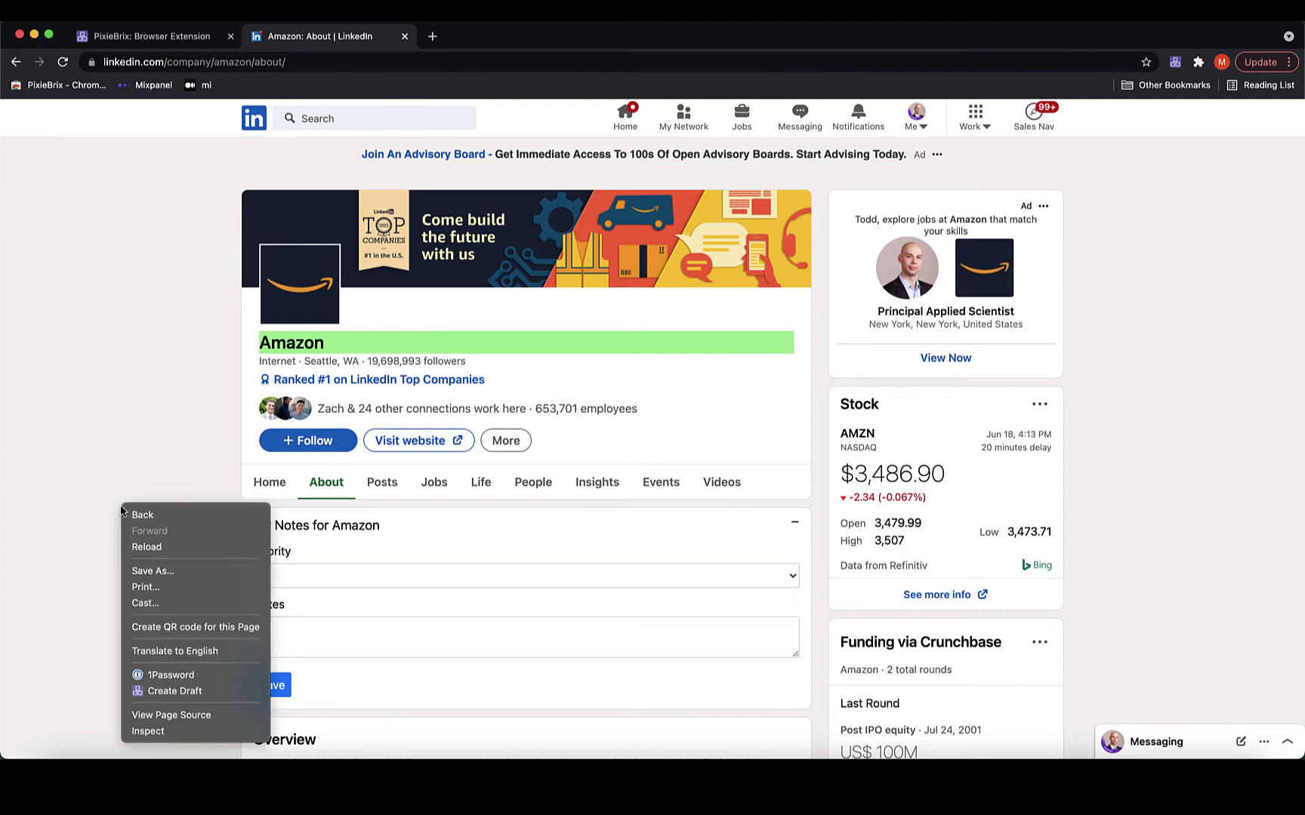
click(177, 731)
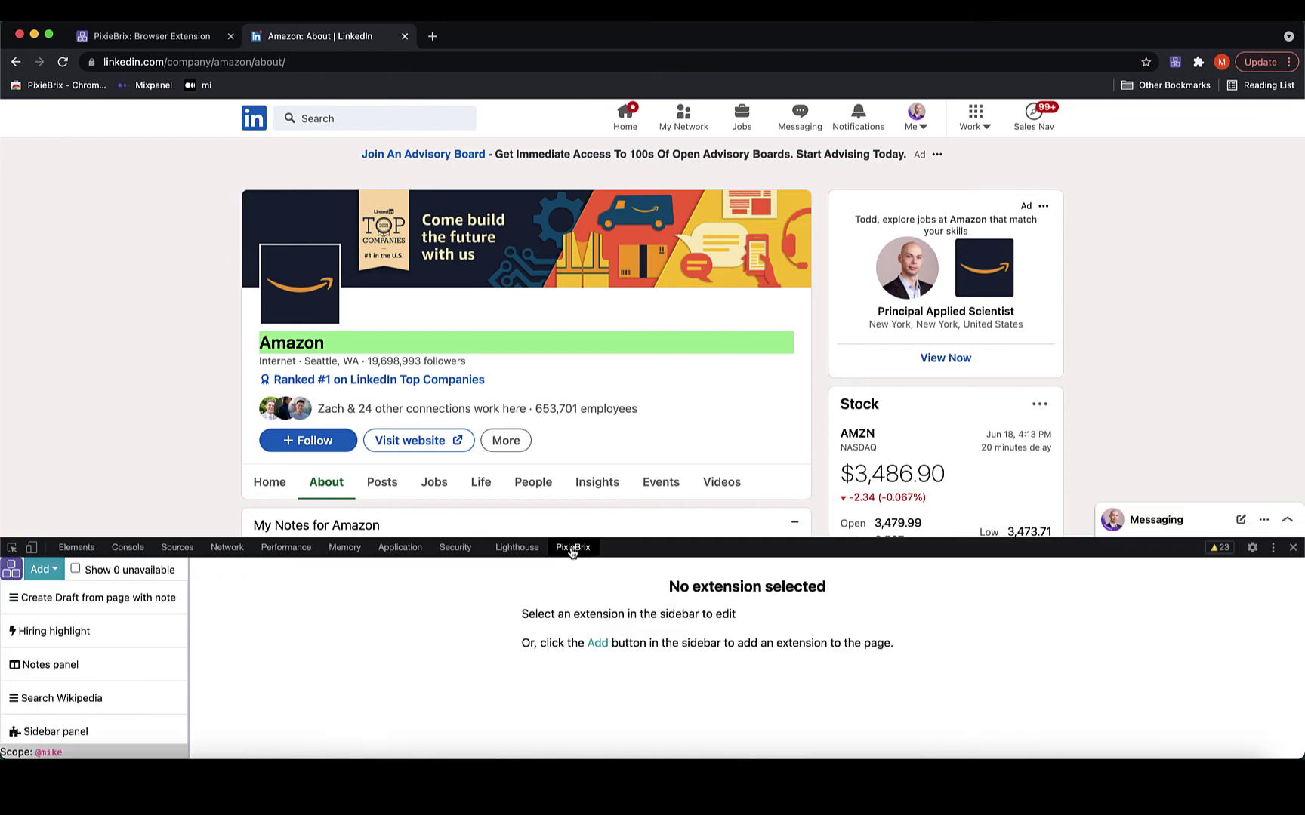
- Add a new button extension beside LinkedIn's More button and change its caption to 'YouTube'
click(42, 569)
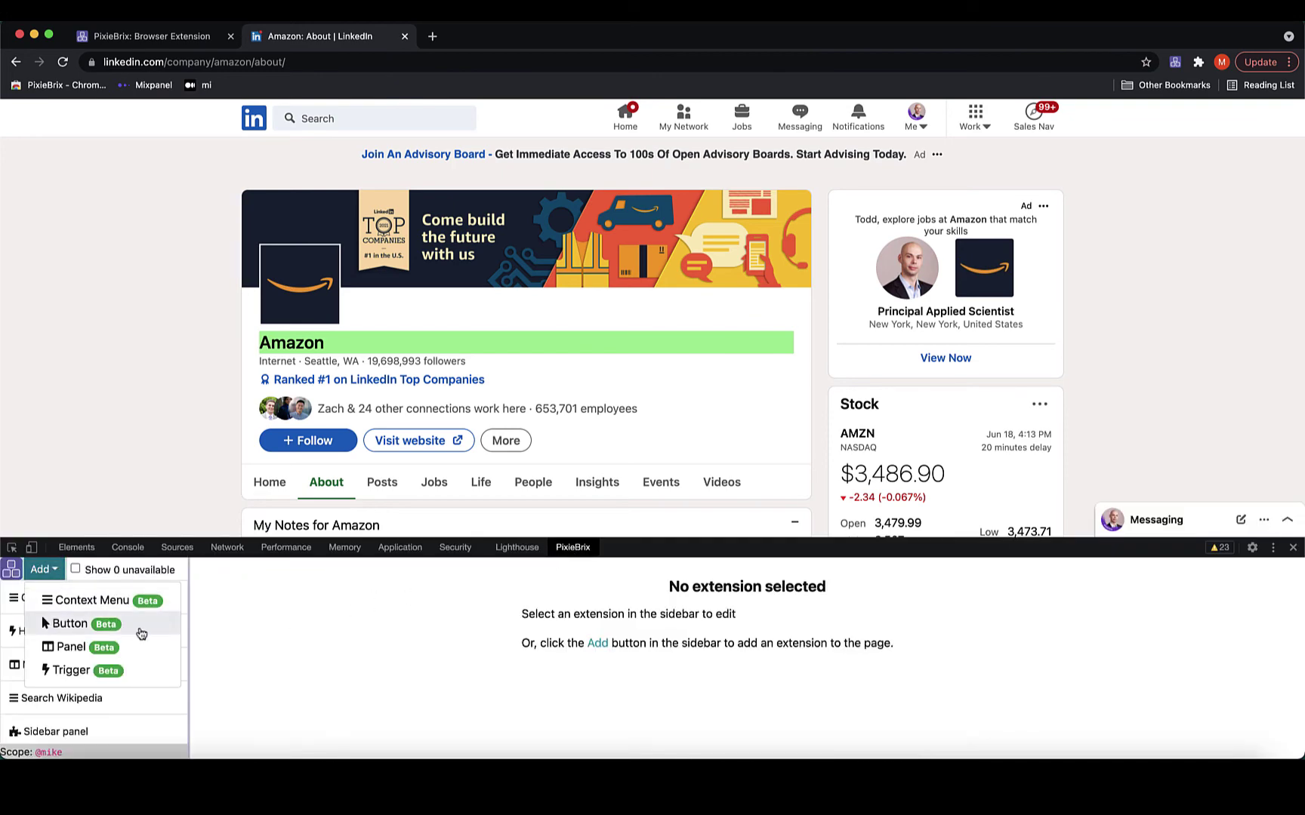
click(141, 633)
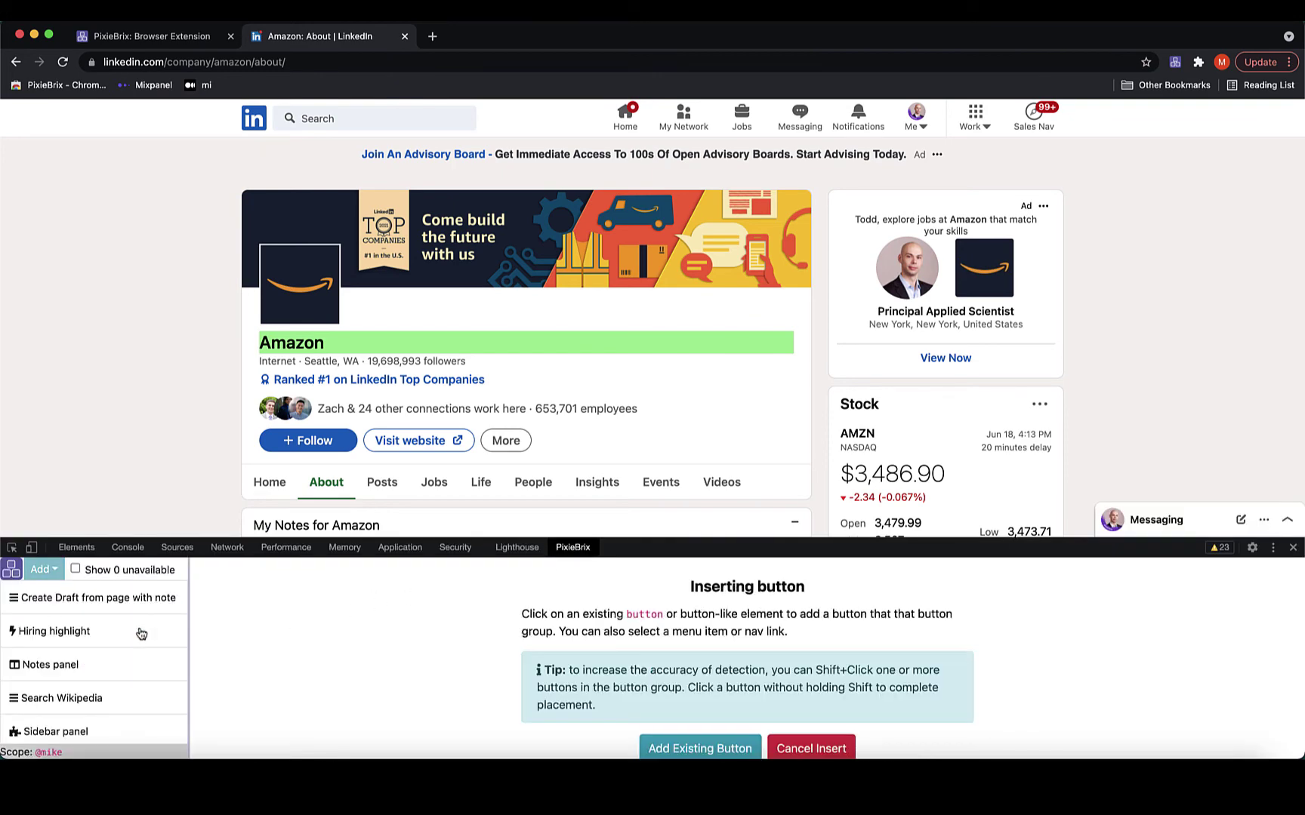
click(513, 453)
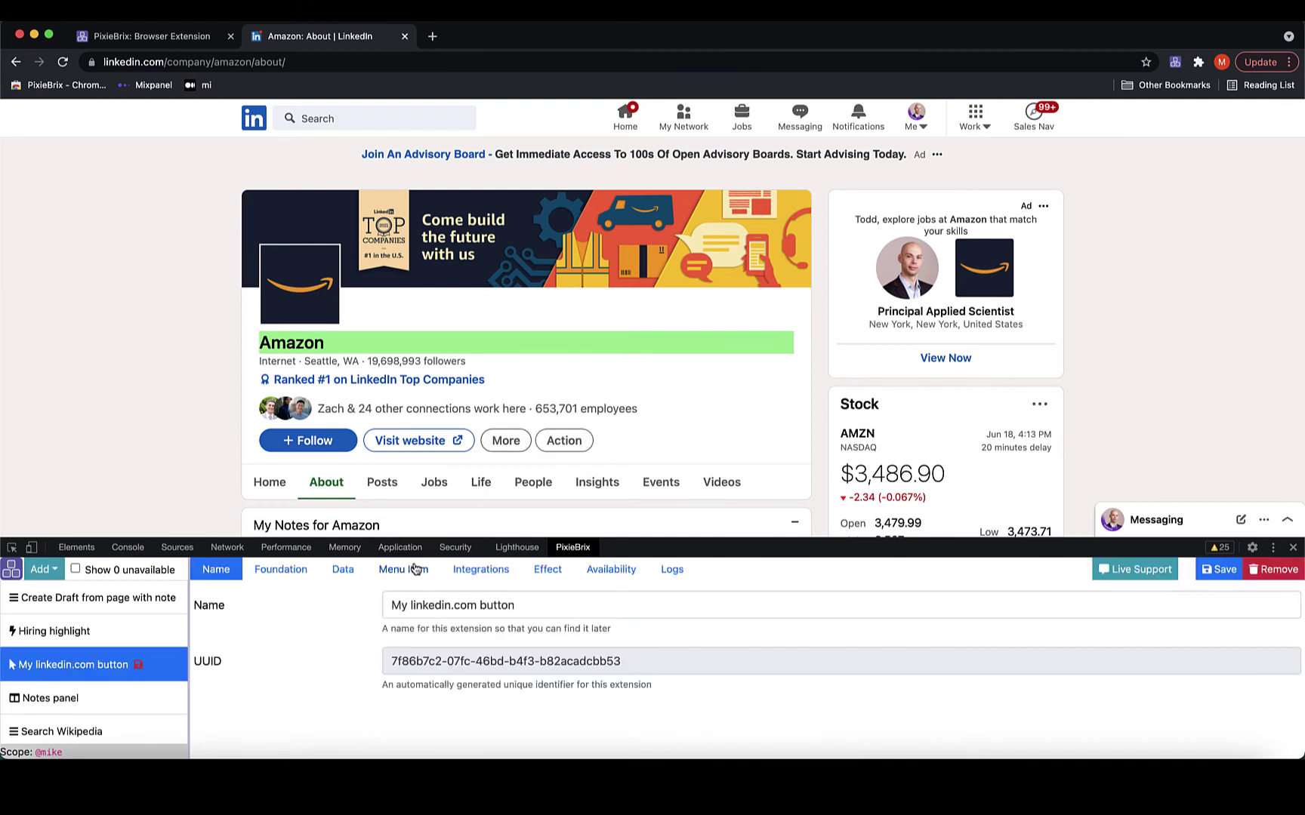
click(414, 570)
double_click(407, 605)
text(You)
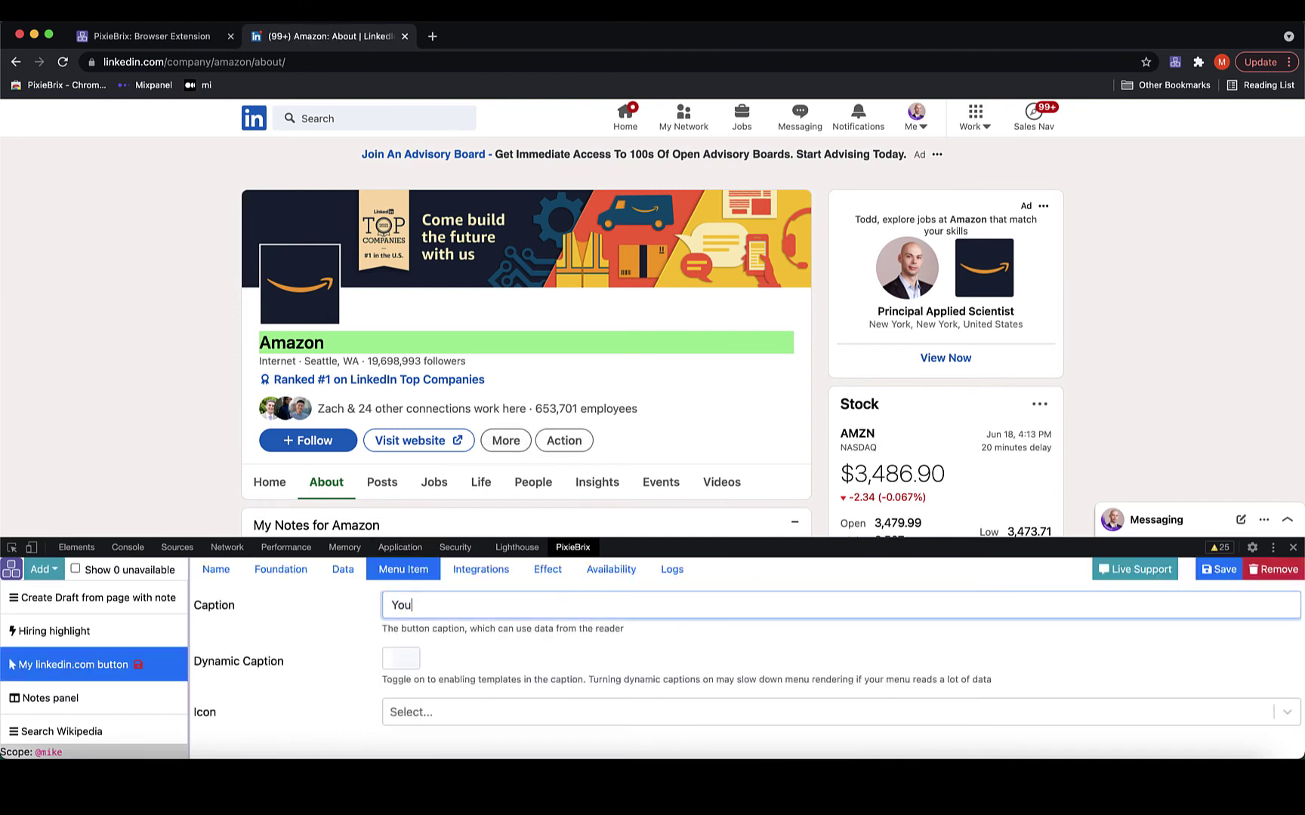
text(Tube)
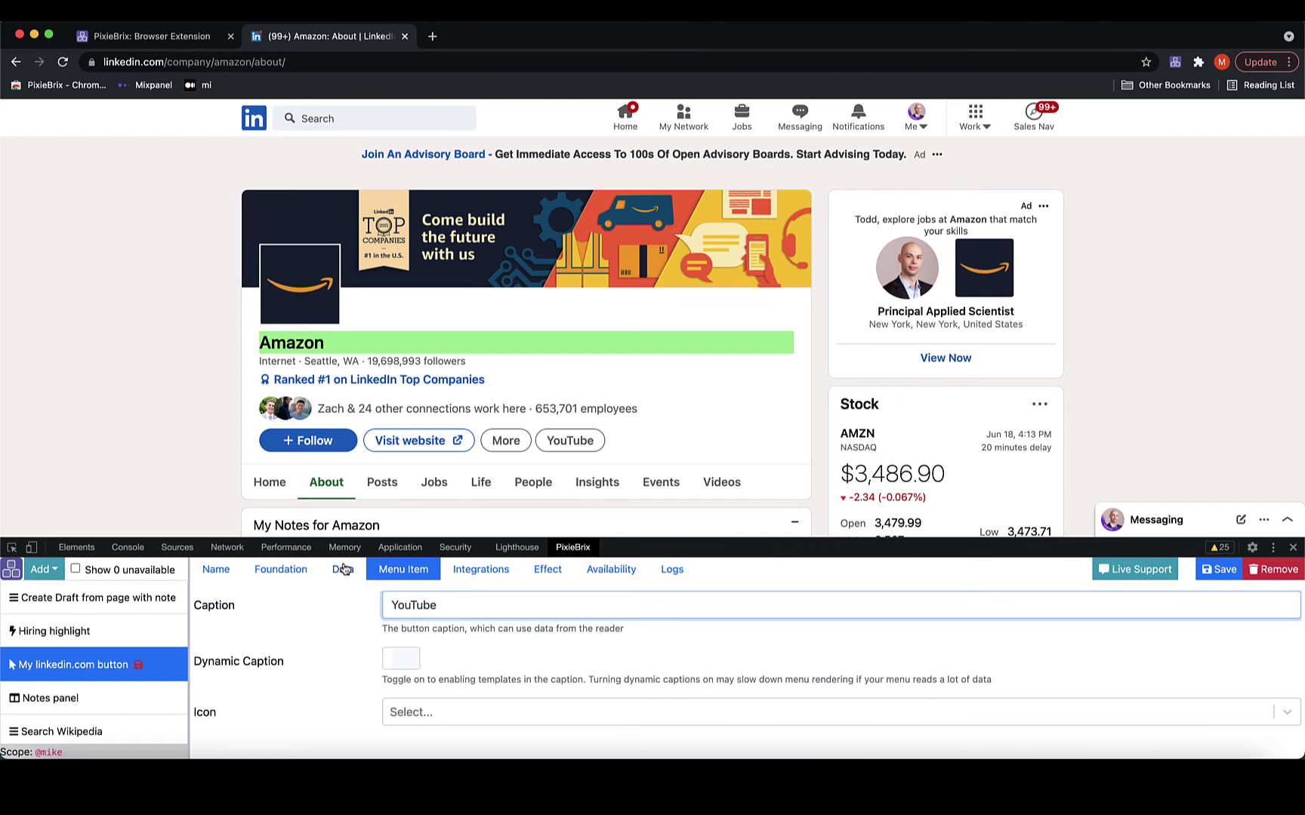
- Point the button's reader at the company card using the .org-top-card selector
click(344, 569)
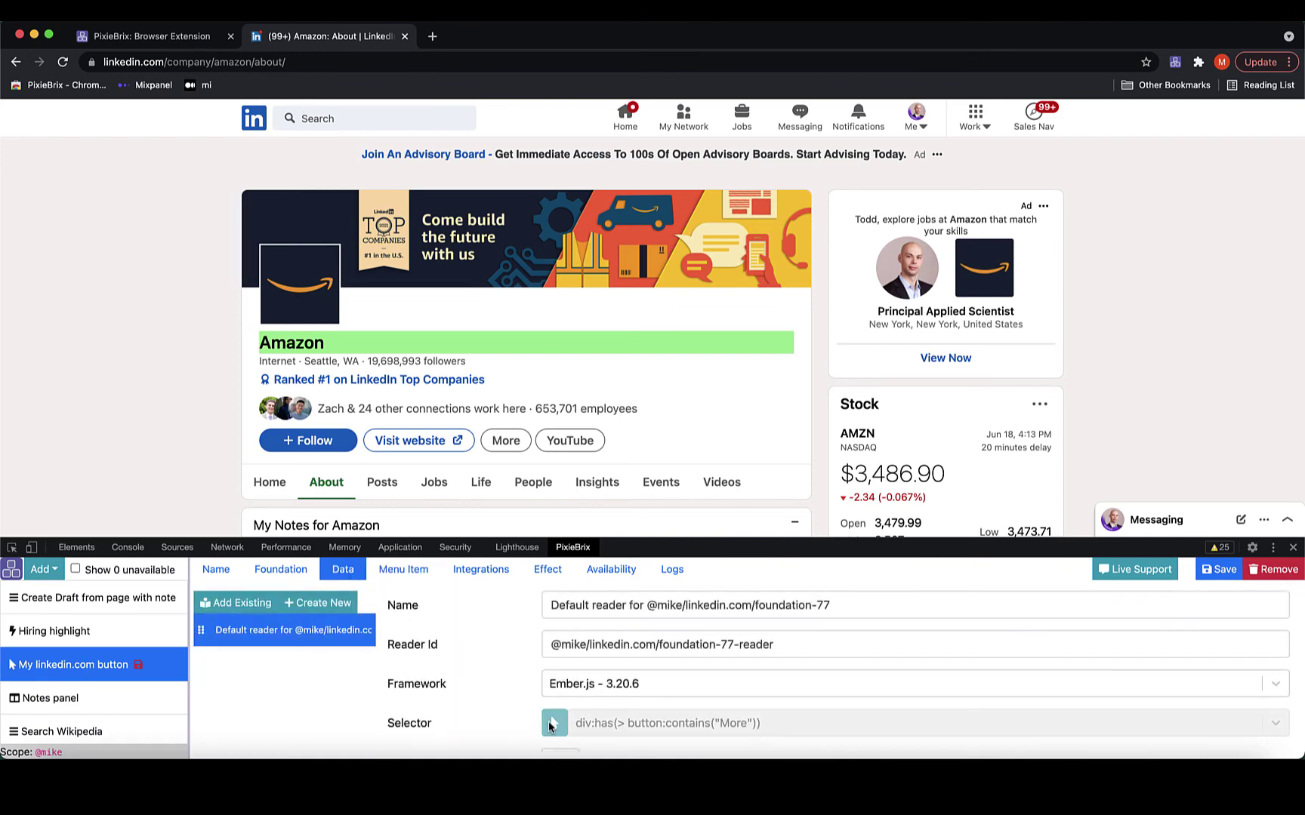
click(551, 725)
click(725, 453)
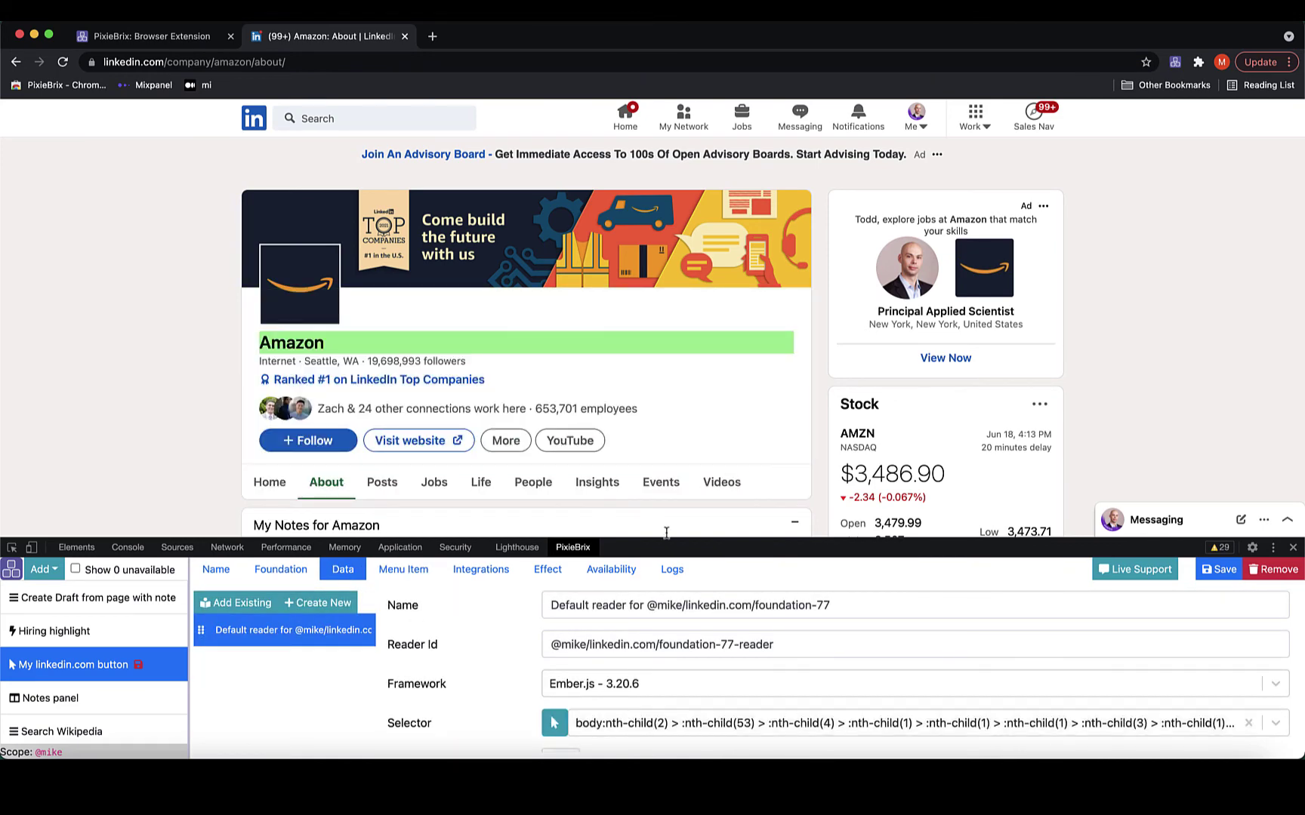
scroll(524, 698, down, 3)
click(648, 602)
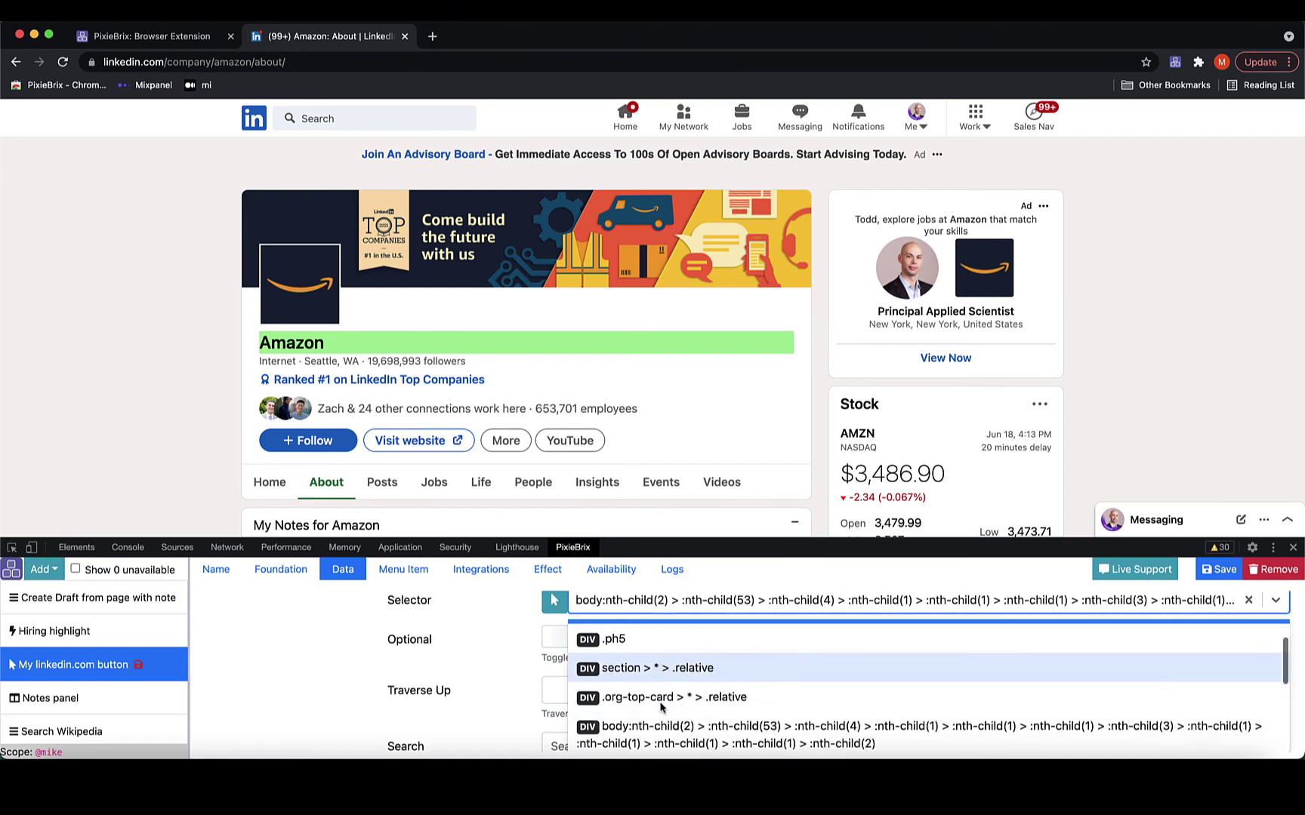
scroll(661, 707, down, 2)
click(661, 698)
- Search the raw data for 'amazon' and copy the moduleTracking organization name property path
scroll(594, 624, down, 5)
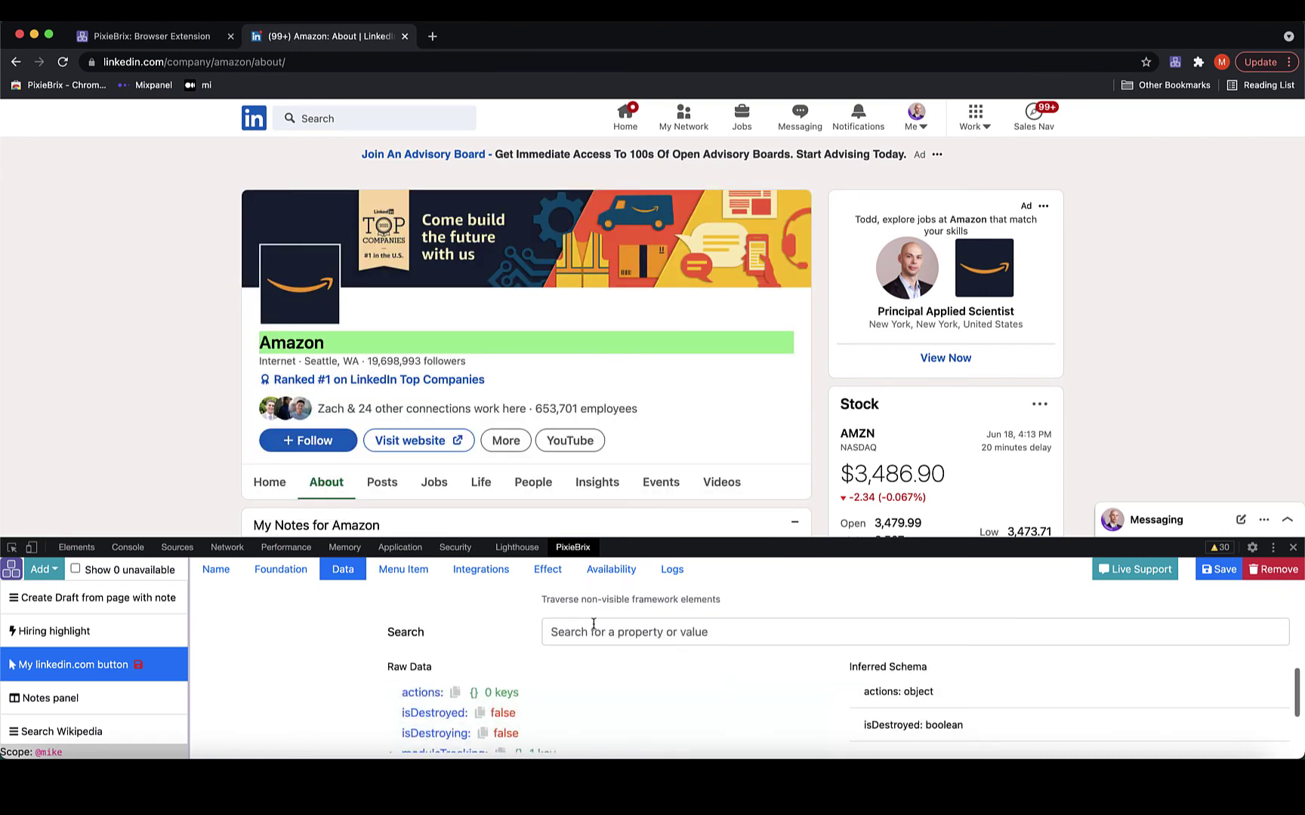
click(594, 627)
text(amazon)
click(392, 694)
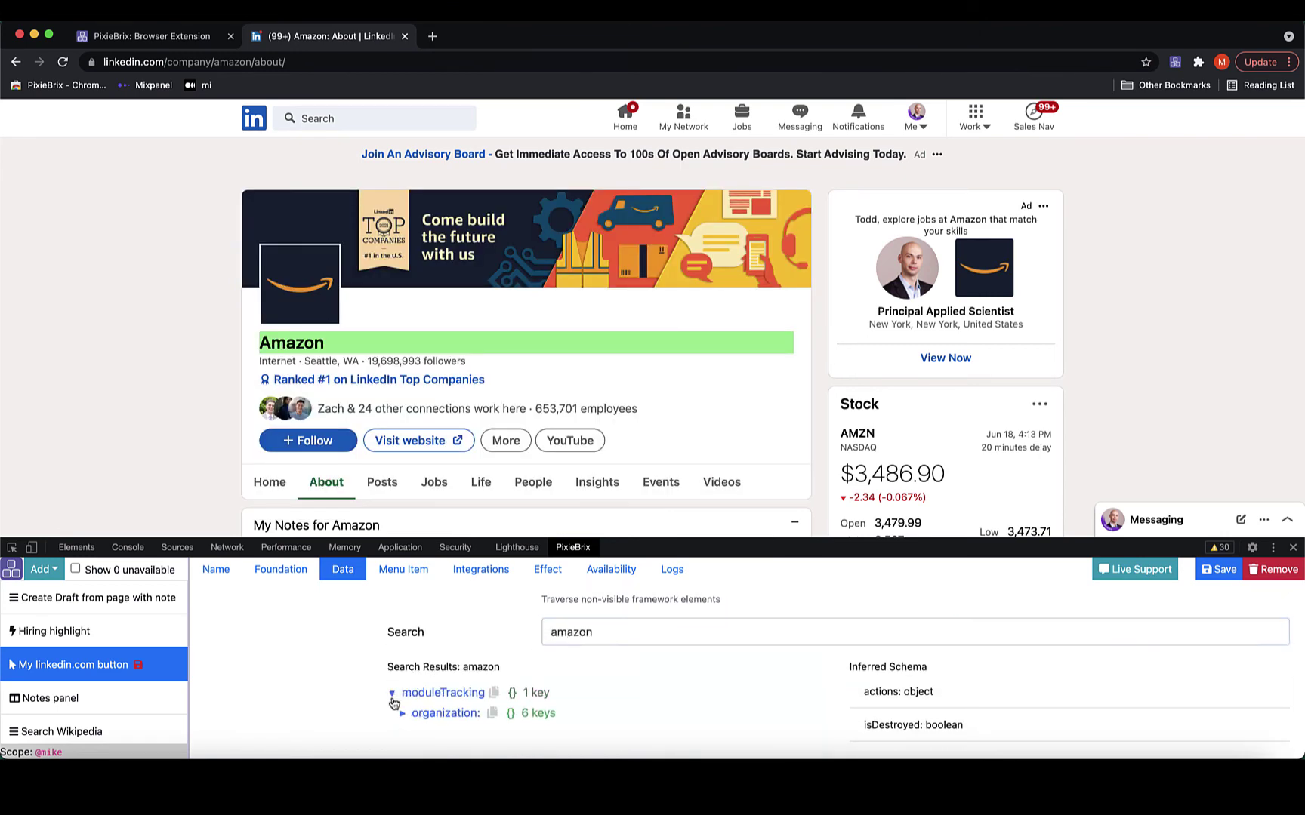
scroll(394, 703, down, 2)
click(417, 632)
scroll(419, 636, down, 5)
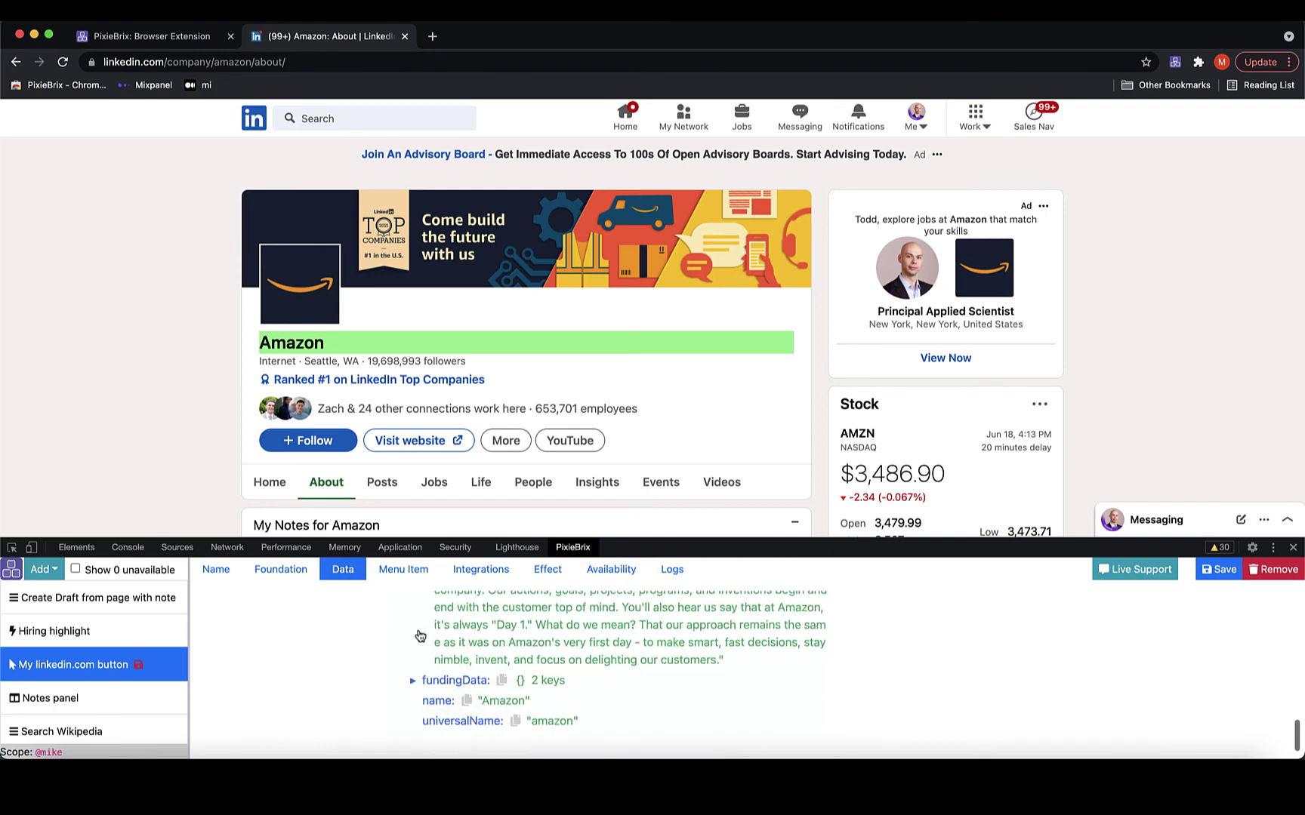
click(466, 701)
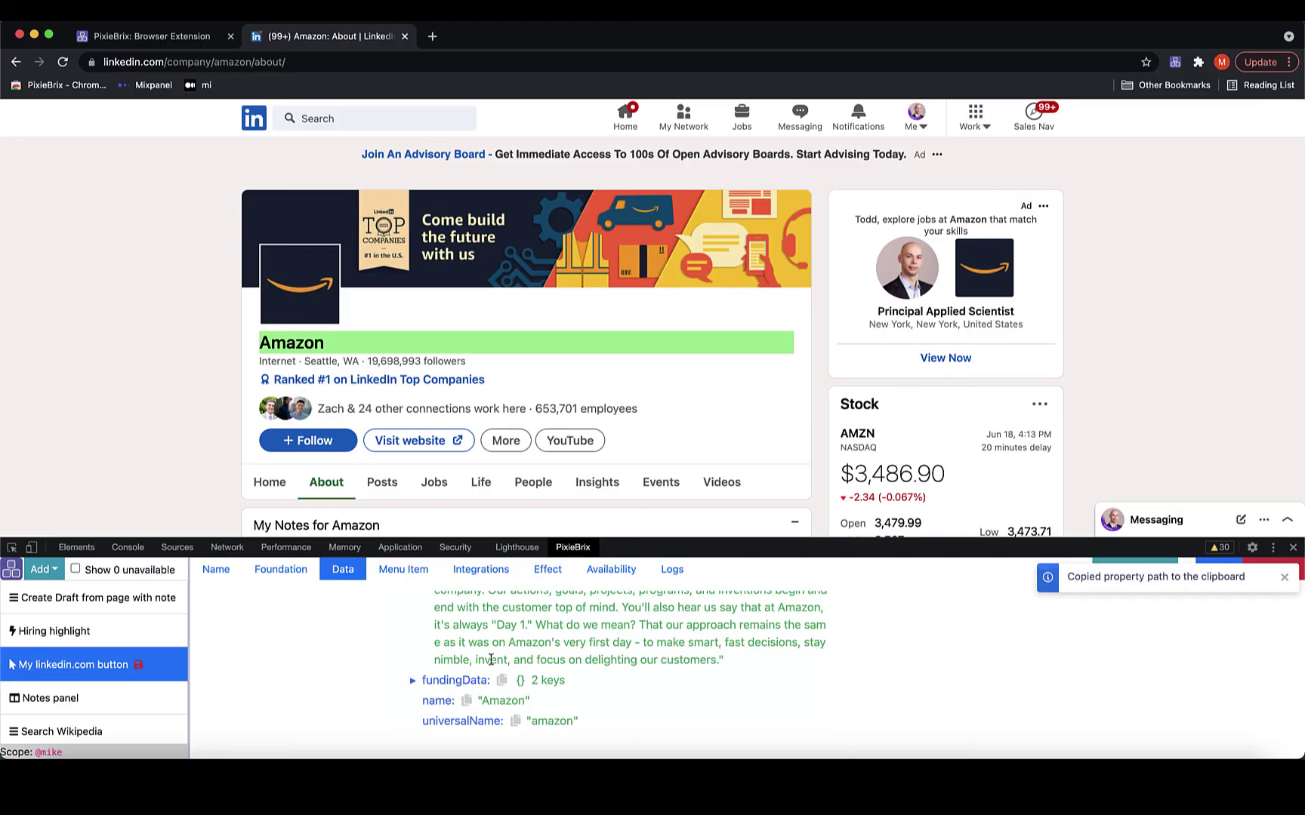
- Give the button a 'YouTube search in new tab' effect with the pasted organization name path as query
click(549, 571)
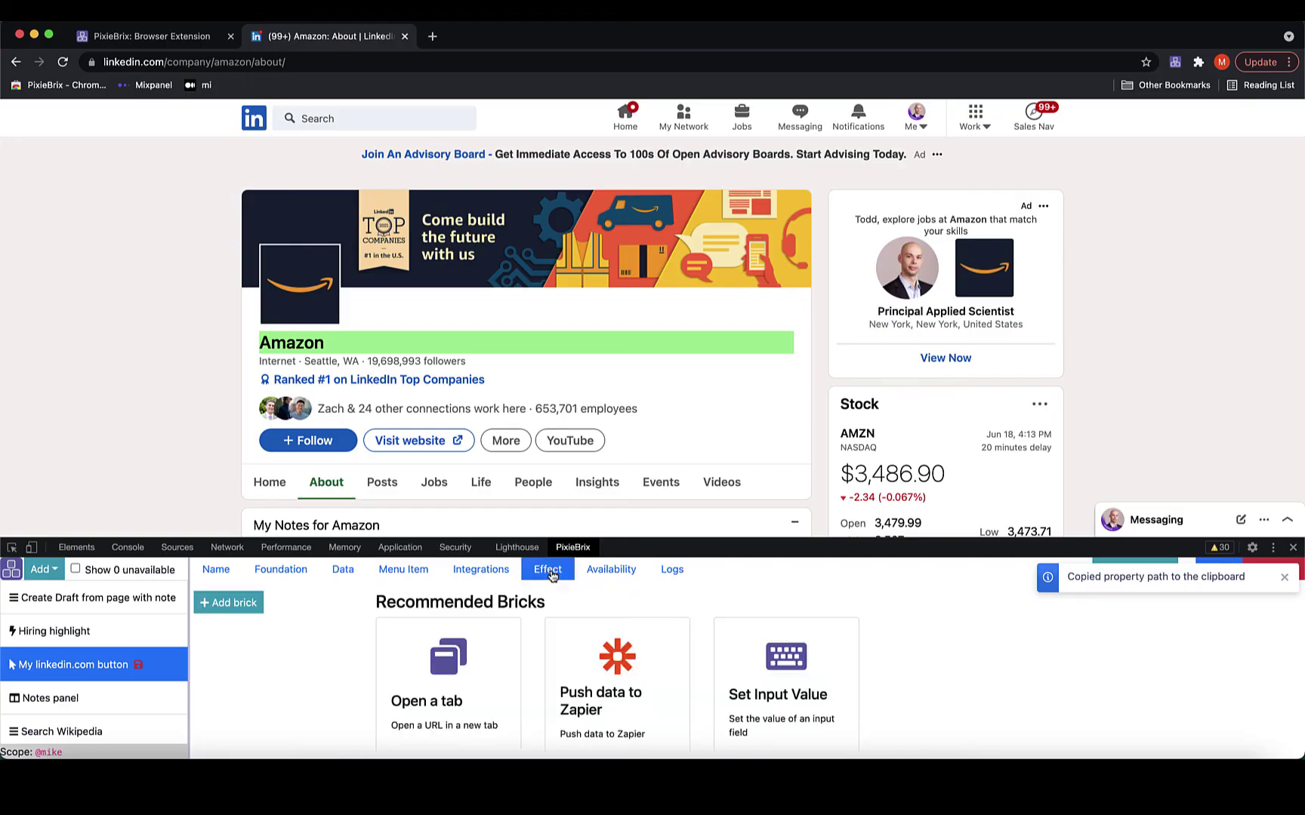
click(252, 609)
text(youtu)
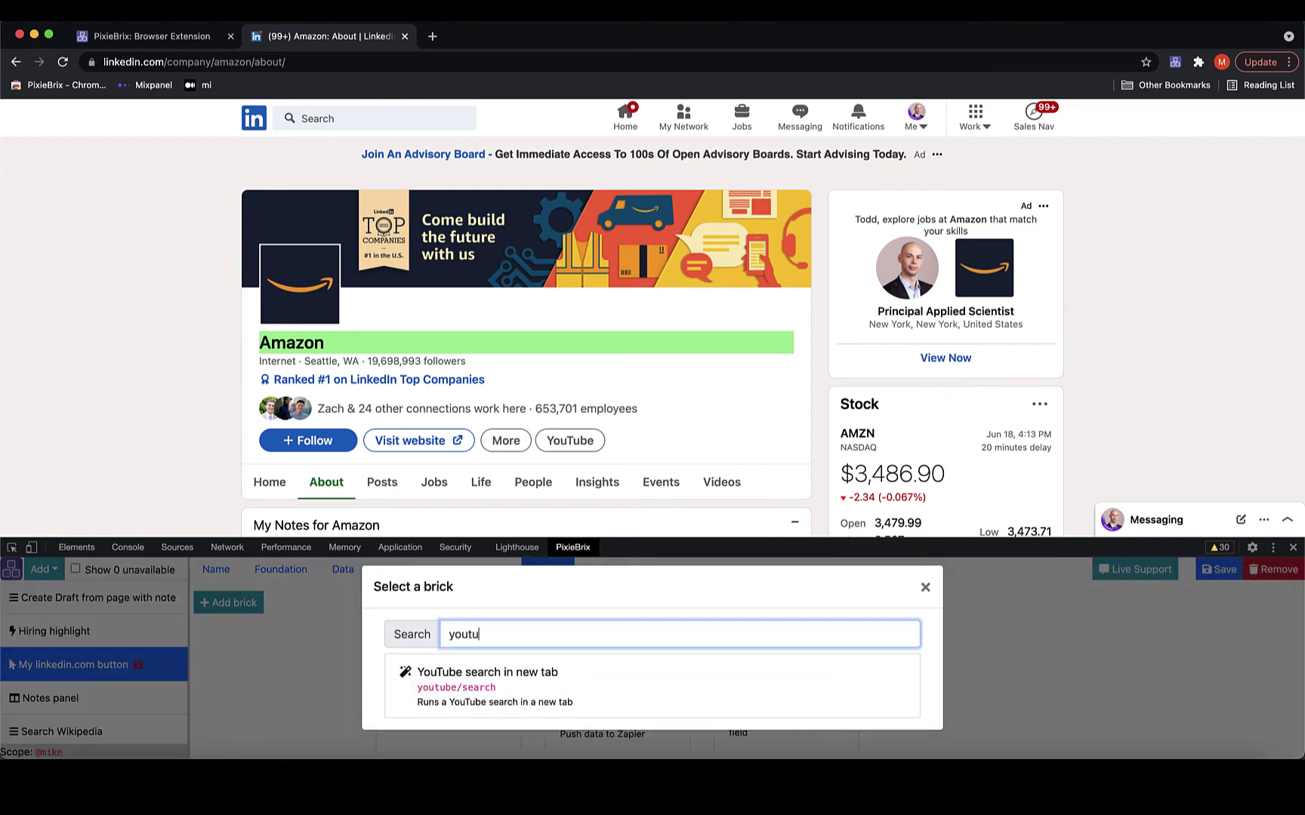
click(504, 684)
click(505, 681)
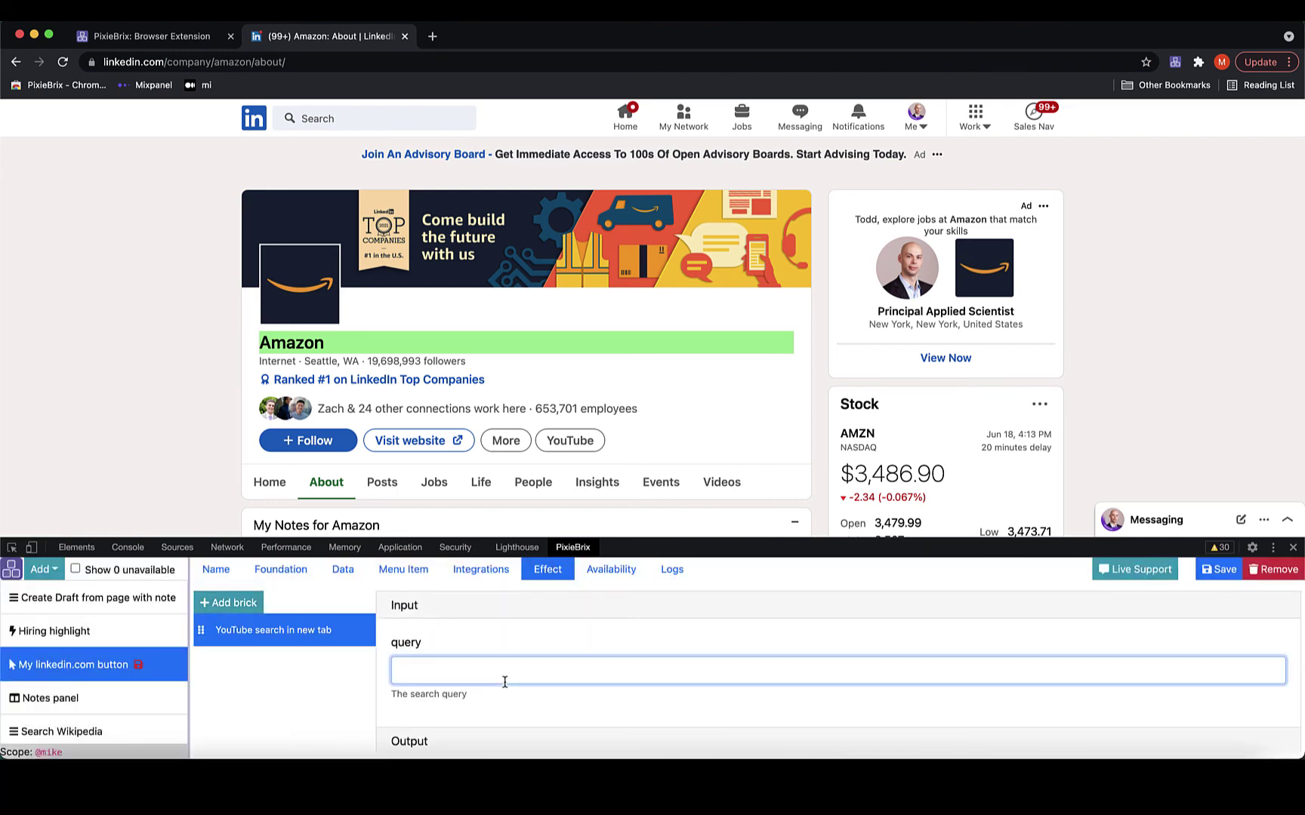
key(super+v)
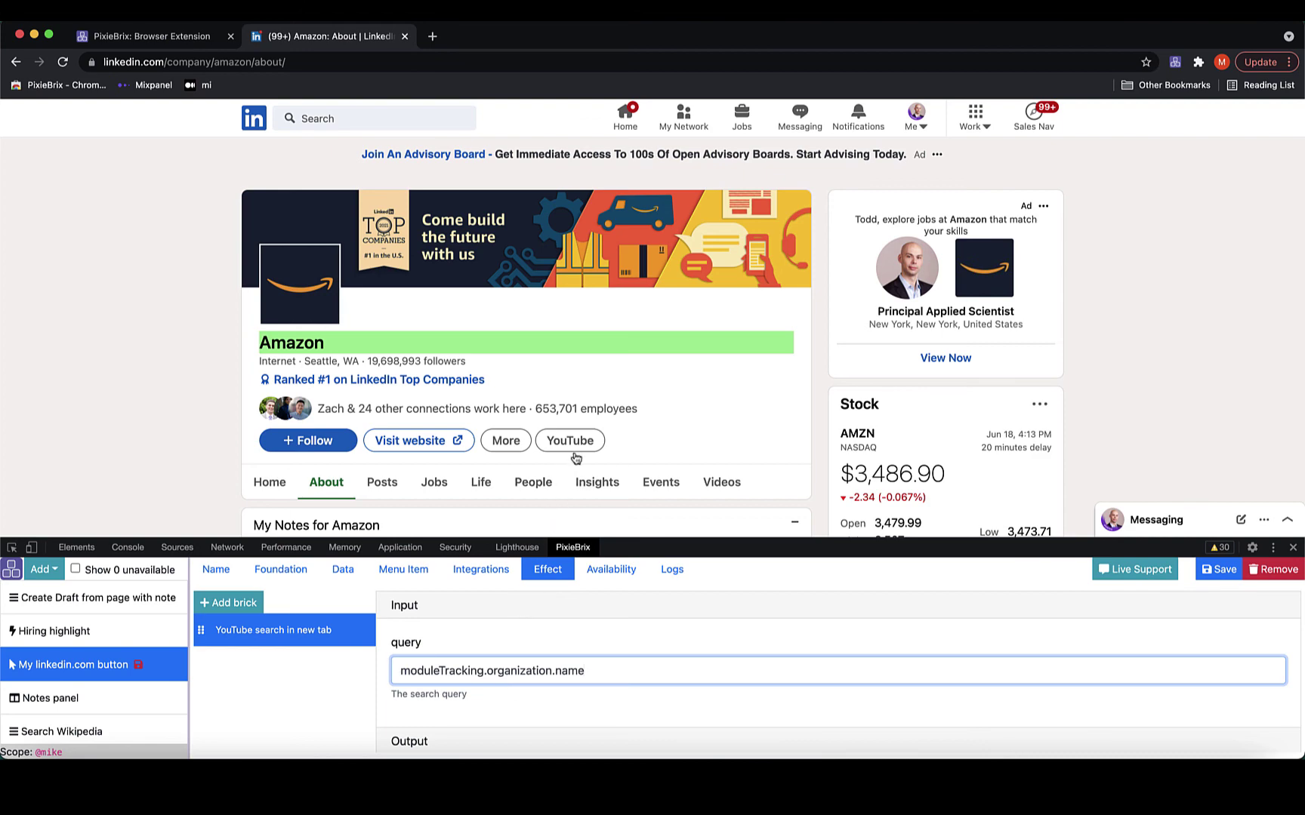